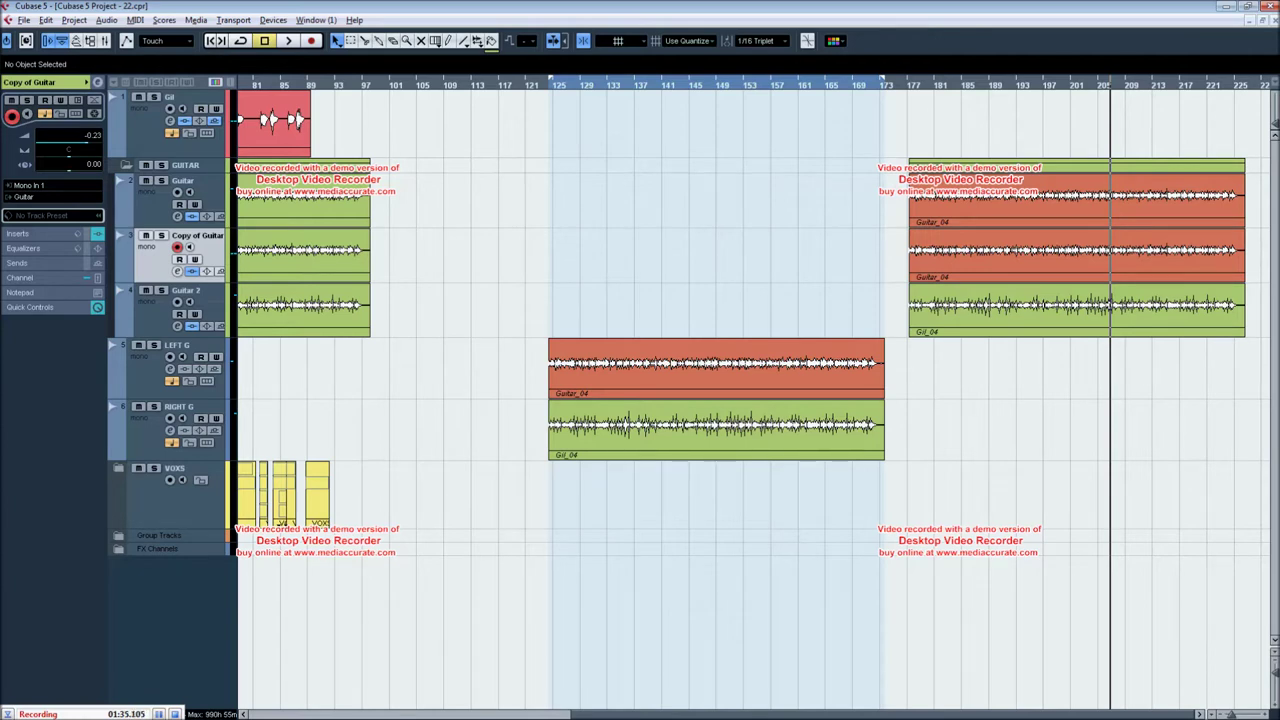
# Select the clips on the LEFT G and RIGHT G tracks and place the playback cursor at their start
pyautogui.moveTo(667, 266); pyautogui.dragTo(652, 477)
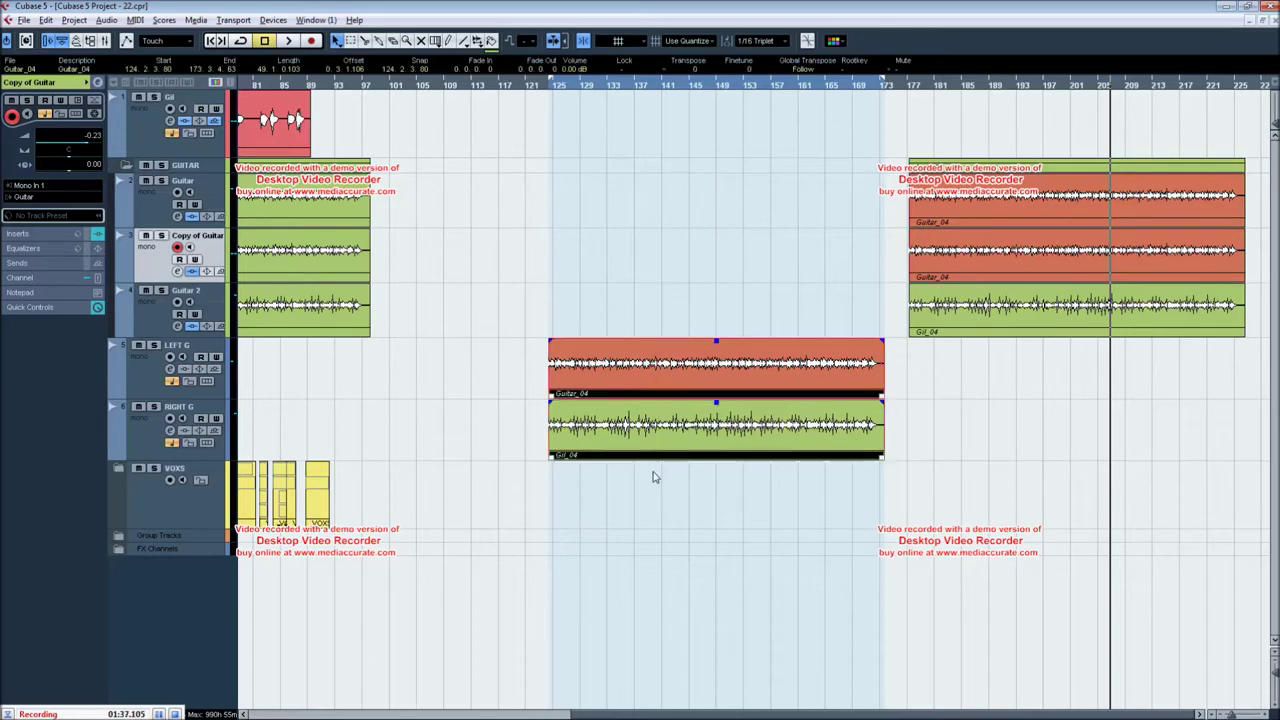
pyautogui.press('l')
pyautogui.press('h')
pyautogui.press('h')
pyautogui.press('h')
pyautogui.moveTo(844, 169); pyautogui.dragTo(598, 172)
pyautogui.click(634, 316)
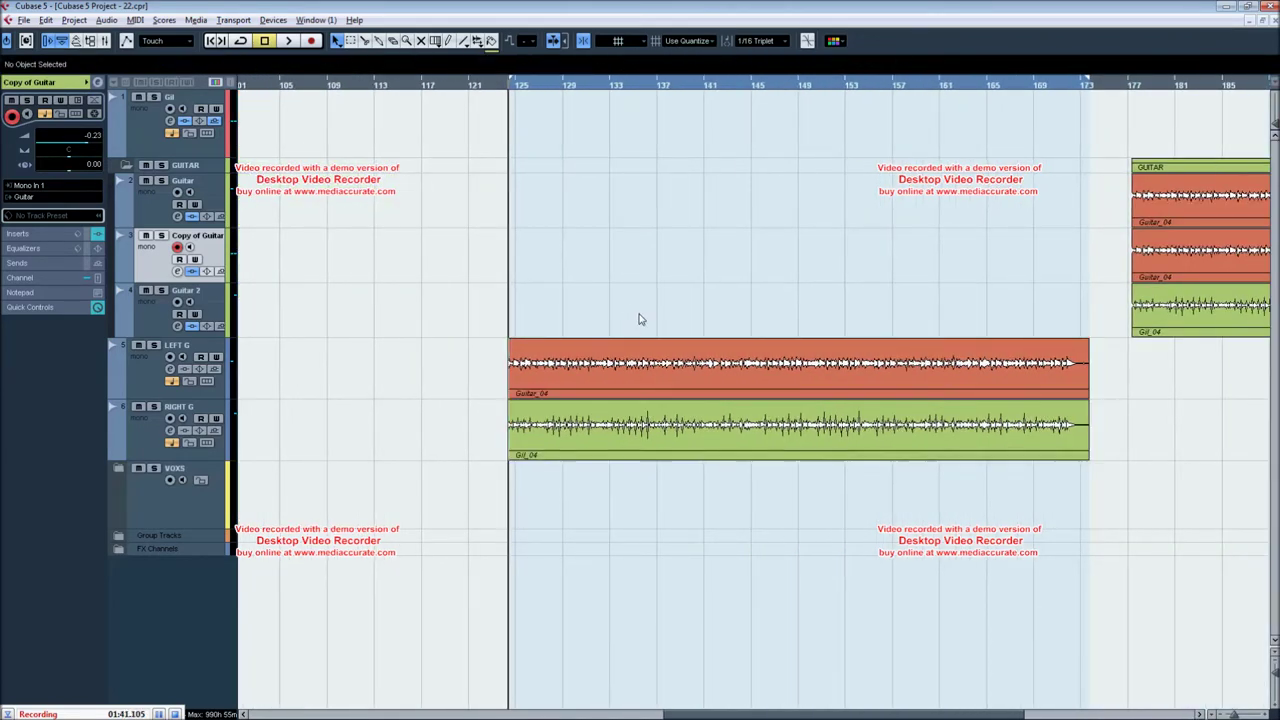
pyautogui.click(645, 425)
pyautogui.click(680, 289)
pyautogui.moveTo(677, 345); pyautogui.dragTo(664, 459)
# Inspect the volume and pan settings of the LEFT G track and the RIGHT G track
pyautogui.click(128, 380)
pyautogui.press('h')
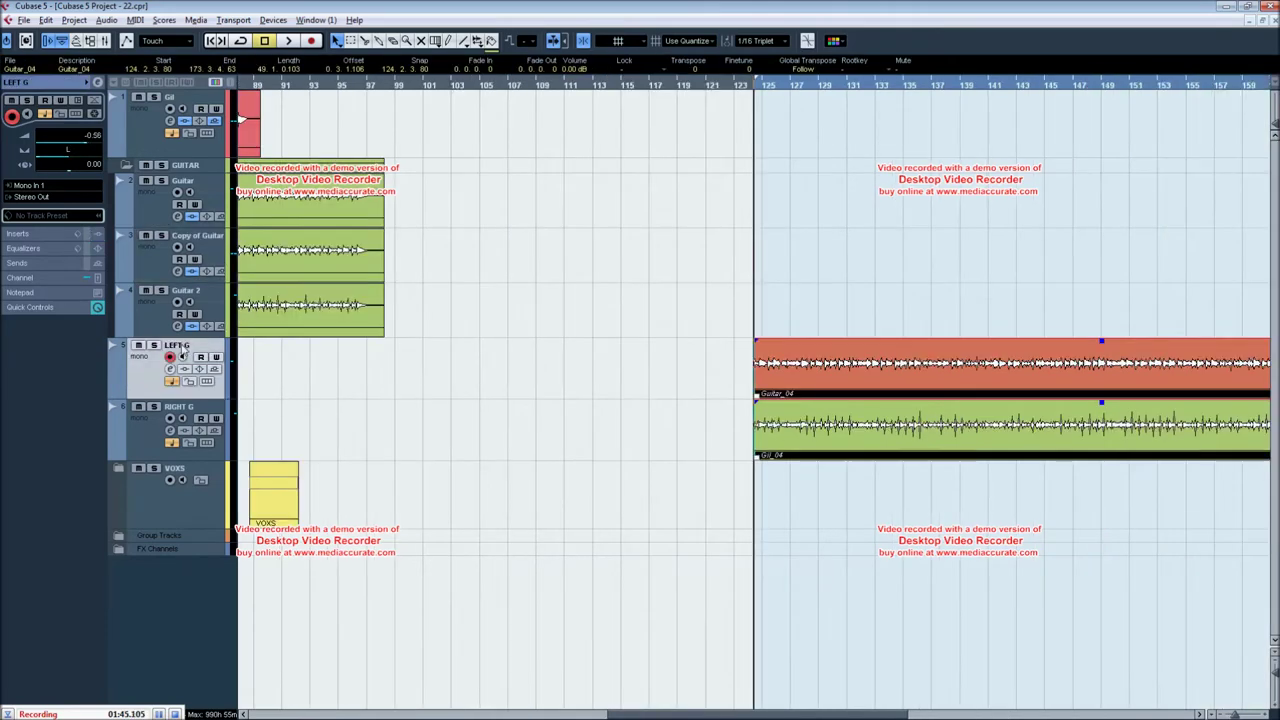
pyautogui.press('g')
pyautogui.press('g')
pyautogui.press('h')
pyautogui.moveTo(325, 300); pyautogui.dragTo(257, 330)
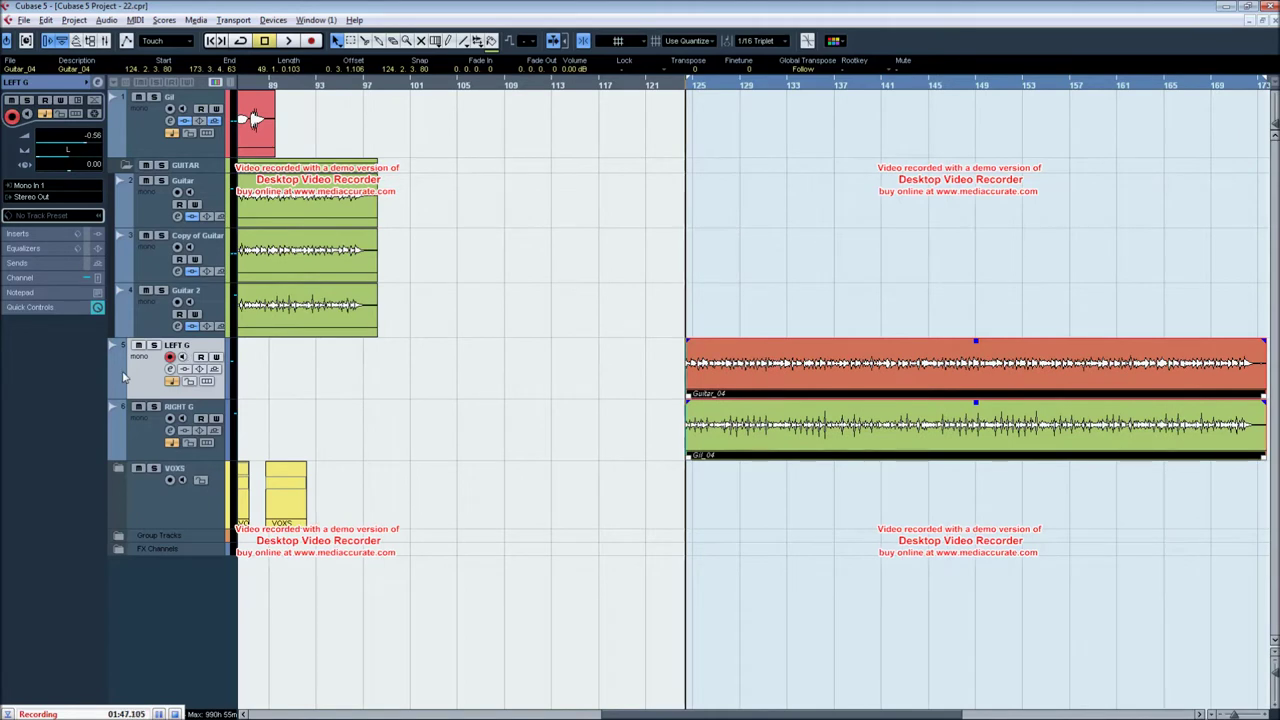
pyautogui.click(150, 437)
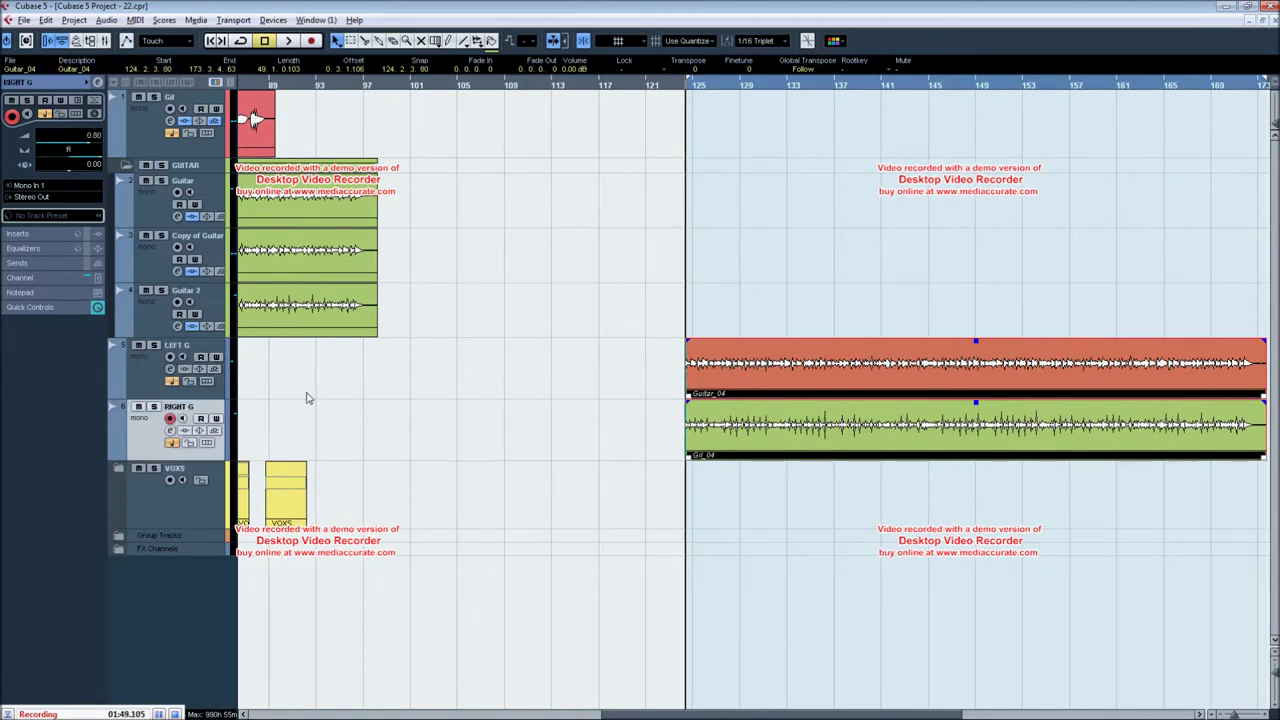
# Play the LEFT G and RIGHT G clips together from their start, and stop playback after a few bars
pyautogui.hscroll(4, 511, 303)
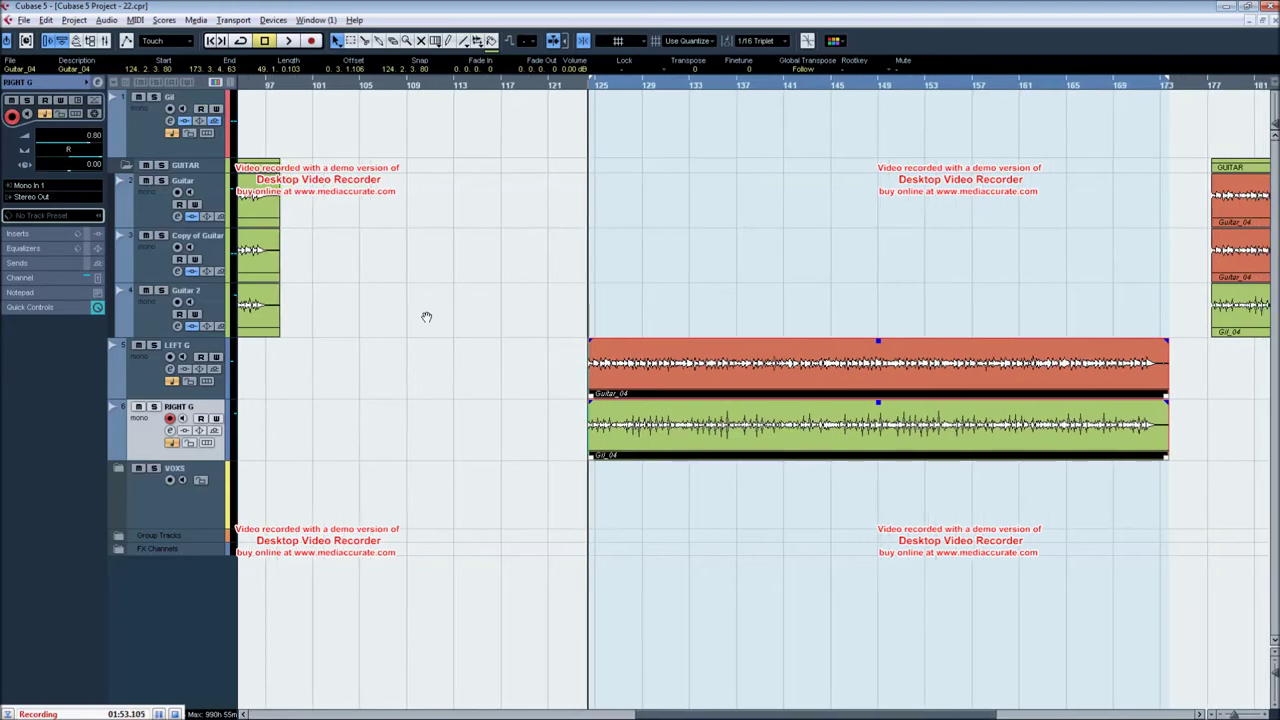
pyautogui.press('h')
pyautogui.press('h')
pyautogui.press('h')
pyautogui.moveTo(618, 262); pyautogui.dragTo(503, 255)
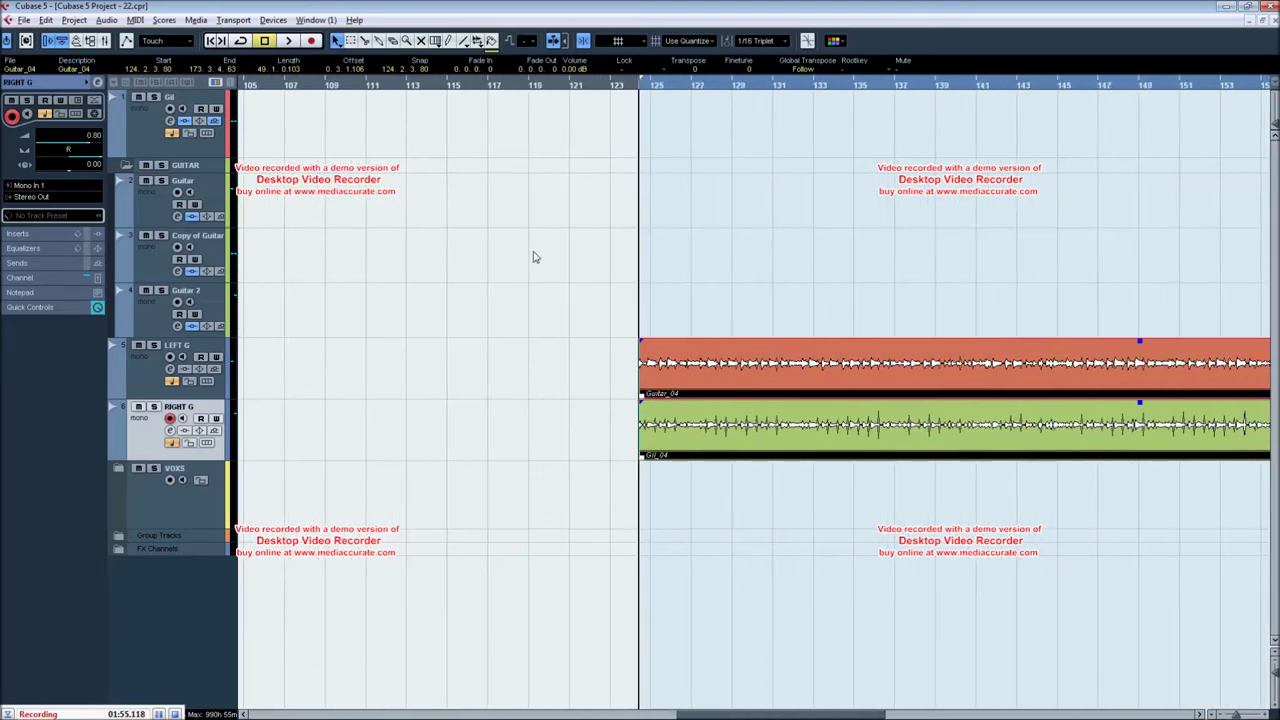
pyautogui.hscroll(1, 533, 257)
pyautogui.press('space')
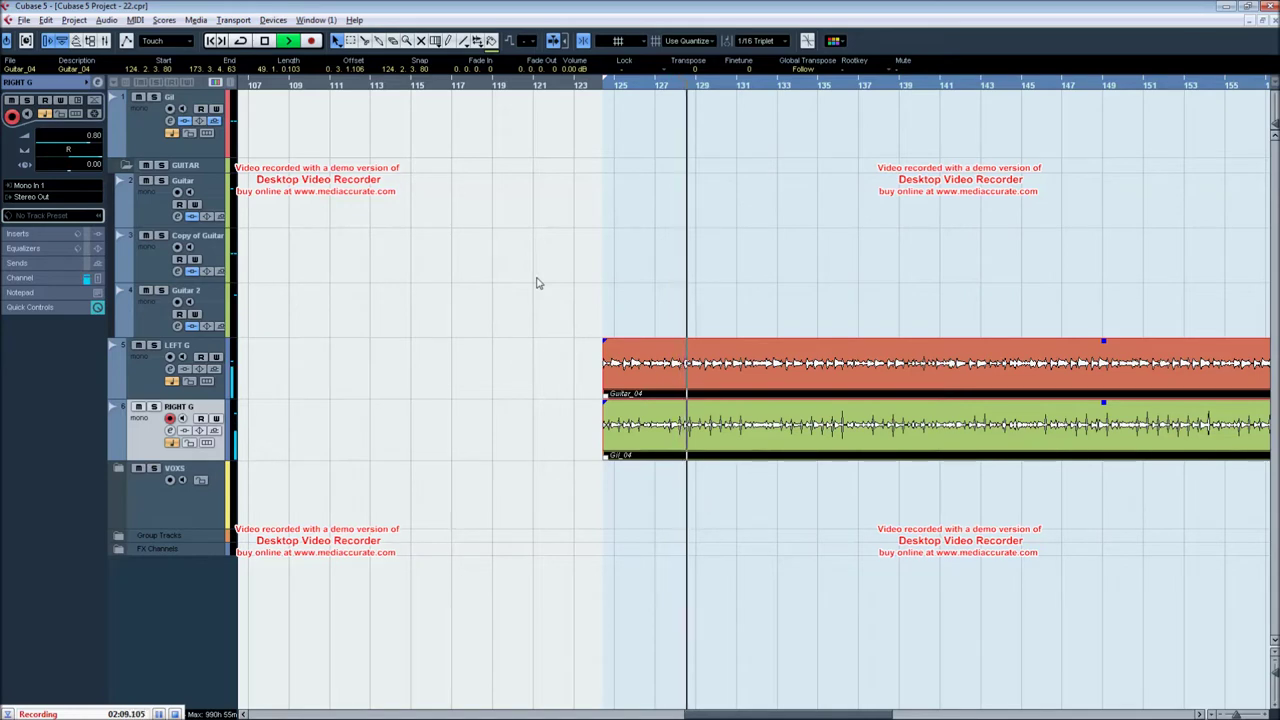
pyautogui.press('space')
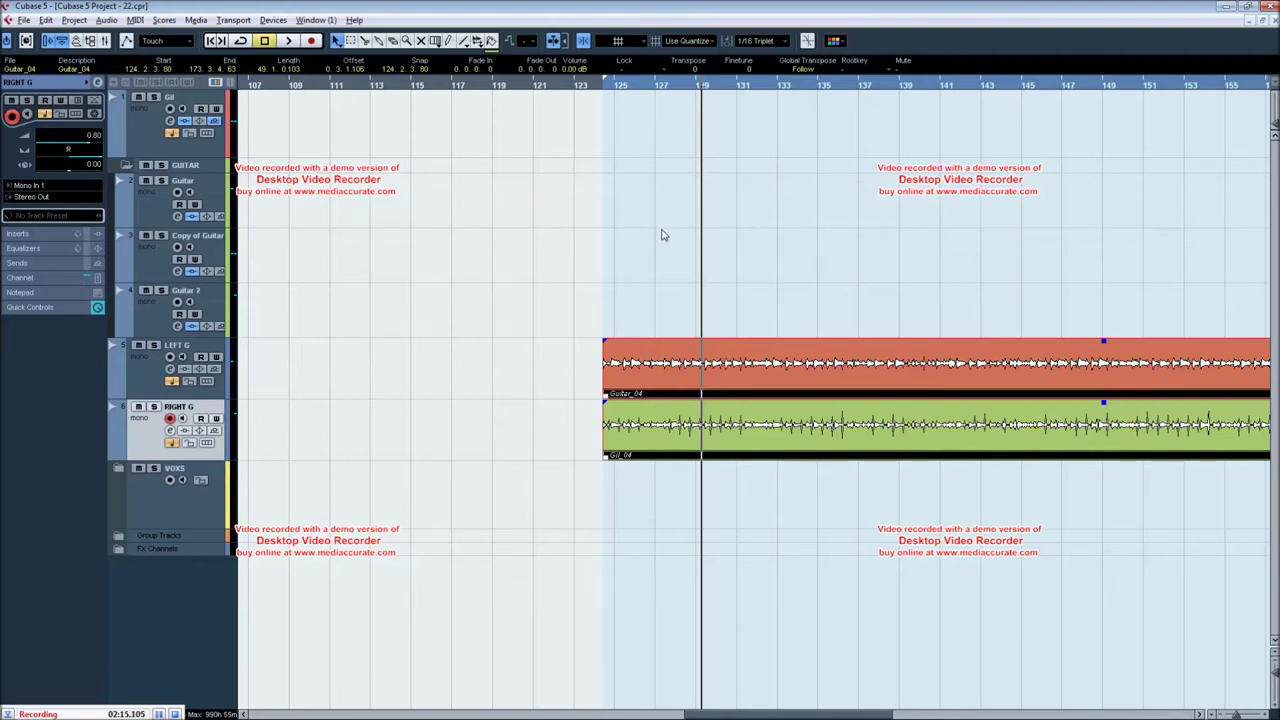
# Resume playback of the LEFT G and RIGHT G clips from around bar 129, and stop after a few more bars
pyautogui.press('g')
pyautogui.press('h')
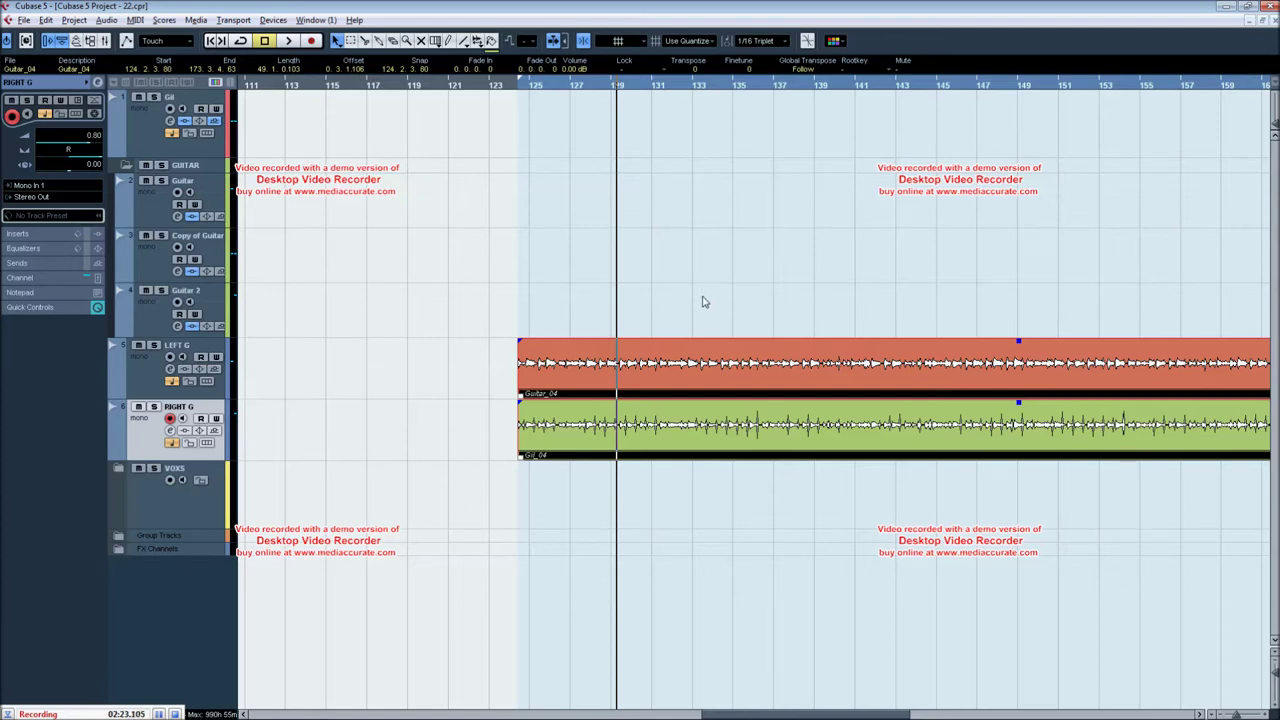
pyautogui.press('g')
pyautogui.press('h')
pyautogui.press('h')
pyautogui.moveTo(722, 280); pyautogui.dragTo(522, 264)
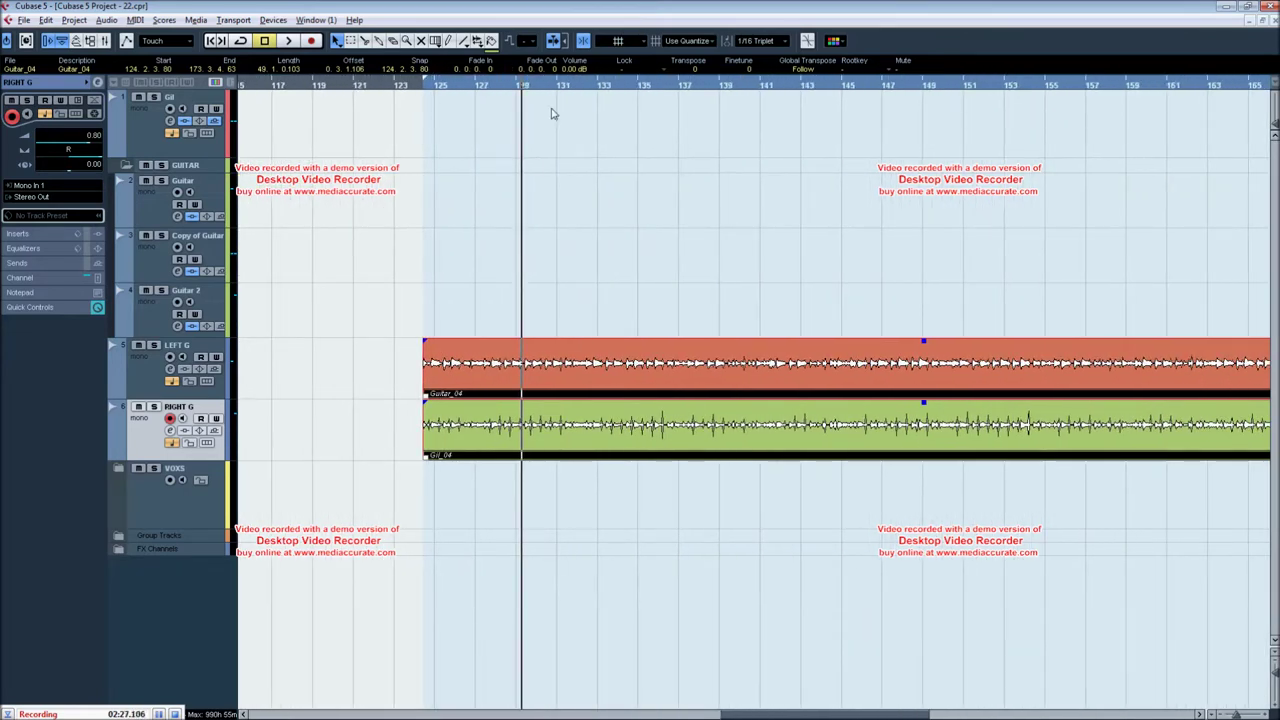
pyautogui.moveTo(555, 85); pyautogui.dragTo(557, 148)
pyautogui.press('h')
pyautogui.press('h')
pyautogui.press('h')
pyautogui.press('h')
pyautogui.press('space')
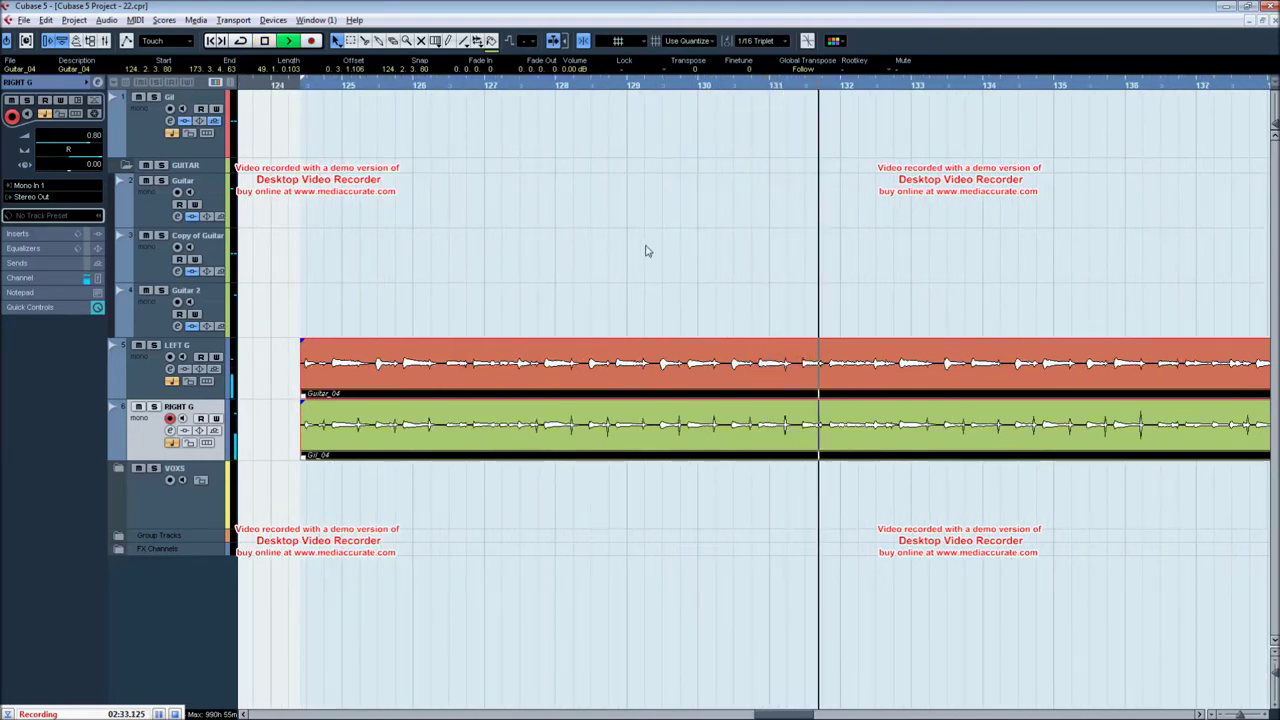
pyautogui.press('g')
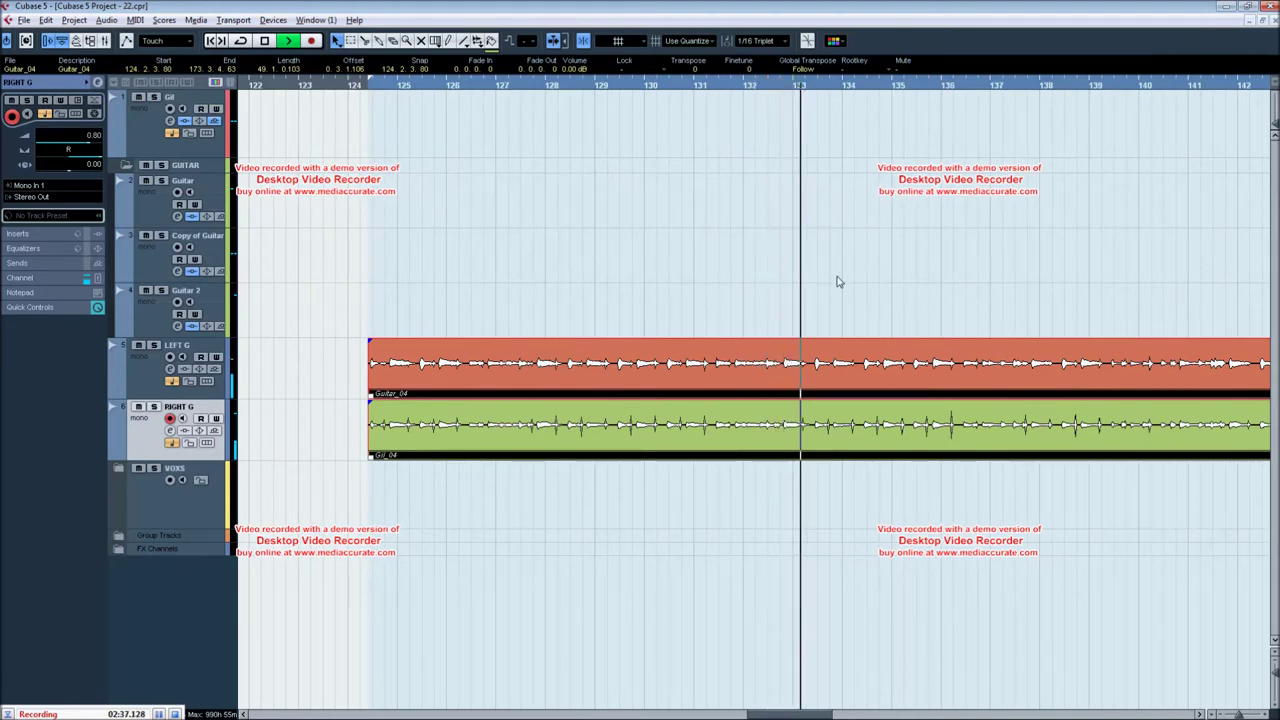
pyautogui.press('space')
# Select all three guitar clips in the GUITAR folder starting at bar 177 and set the locators to their range
pyautogui.press('g')
pyautogui.press('g')
pyautogui.press('g')
pyautogui.press('g')
pyautogui.hscroll(8, 926, 290)
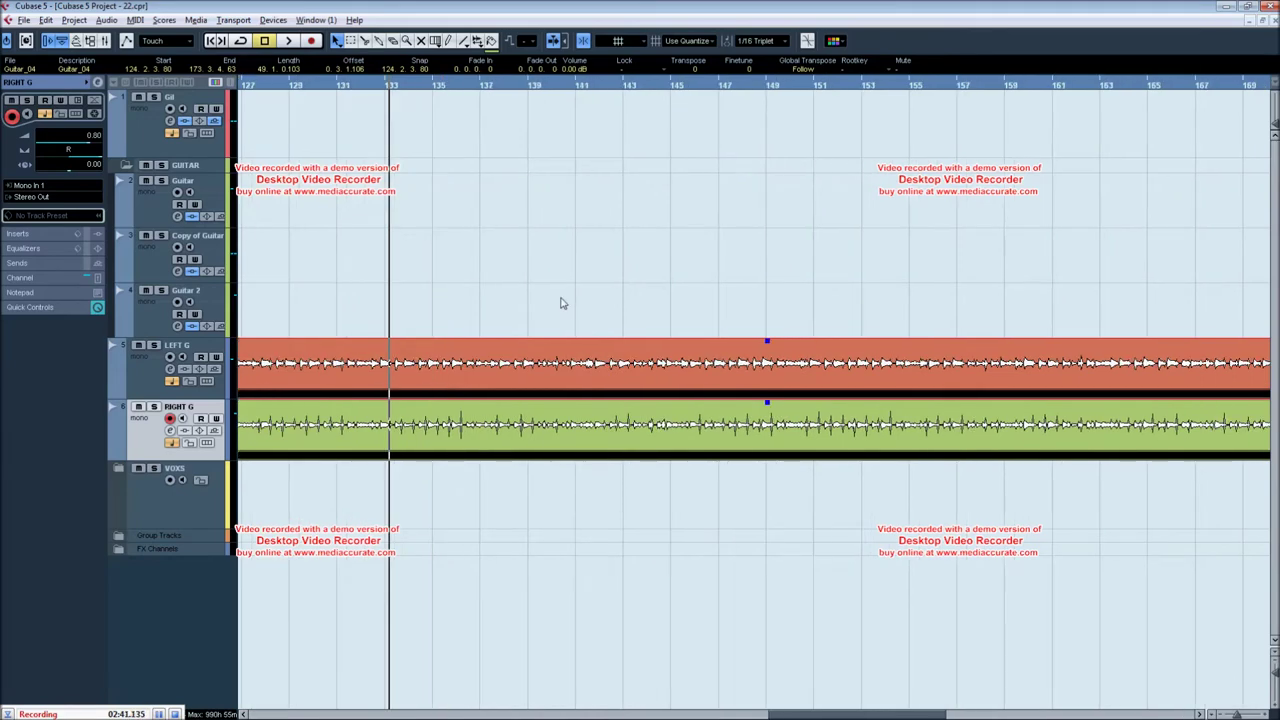
pyautogui.press('g')
pyautogui.press('g')
pyautogui.press('g')
pyautogui.moveTo(764, 274); pyautogui.dragTo(400, 263)
pyautogui.moveTo(485, 245); pyautogui.dragTo(328, 270)
pyautogui.moveTo(660, 300); pyautogui.dragTo(549, 300)
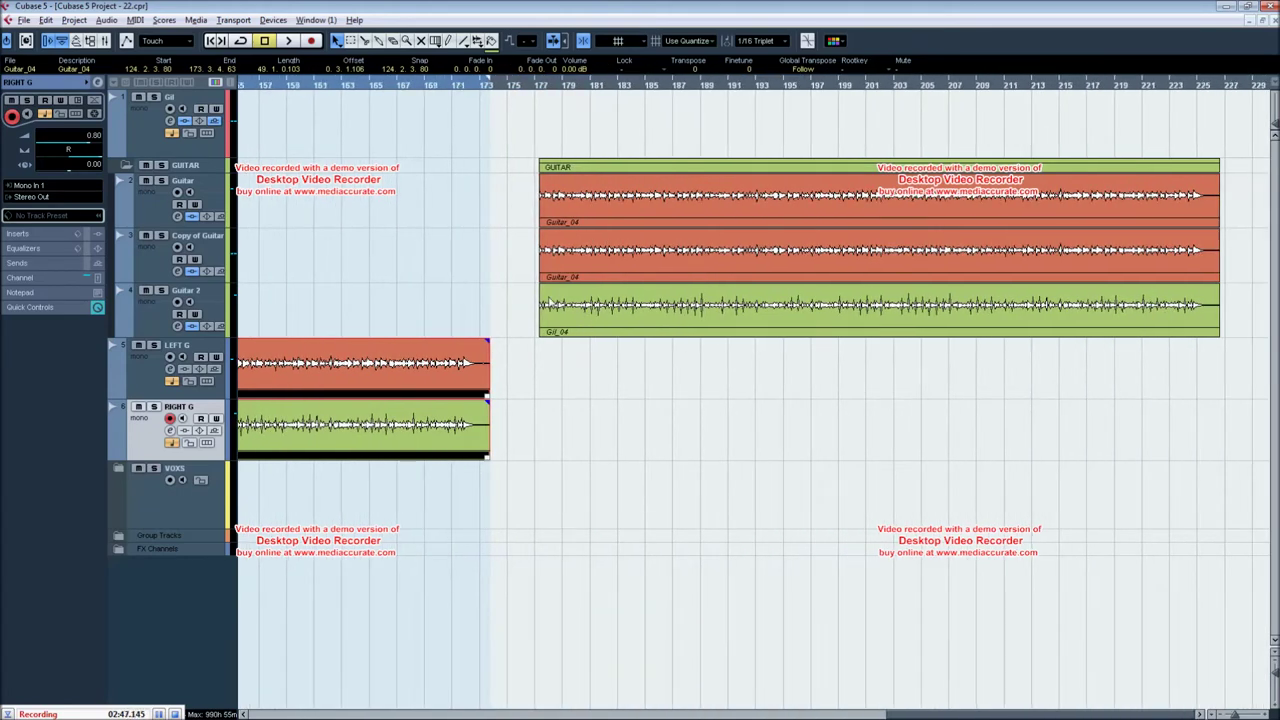
pyautogui.click(134, 205)
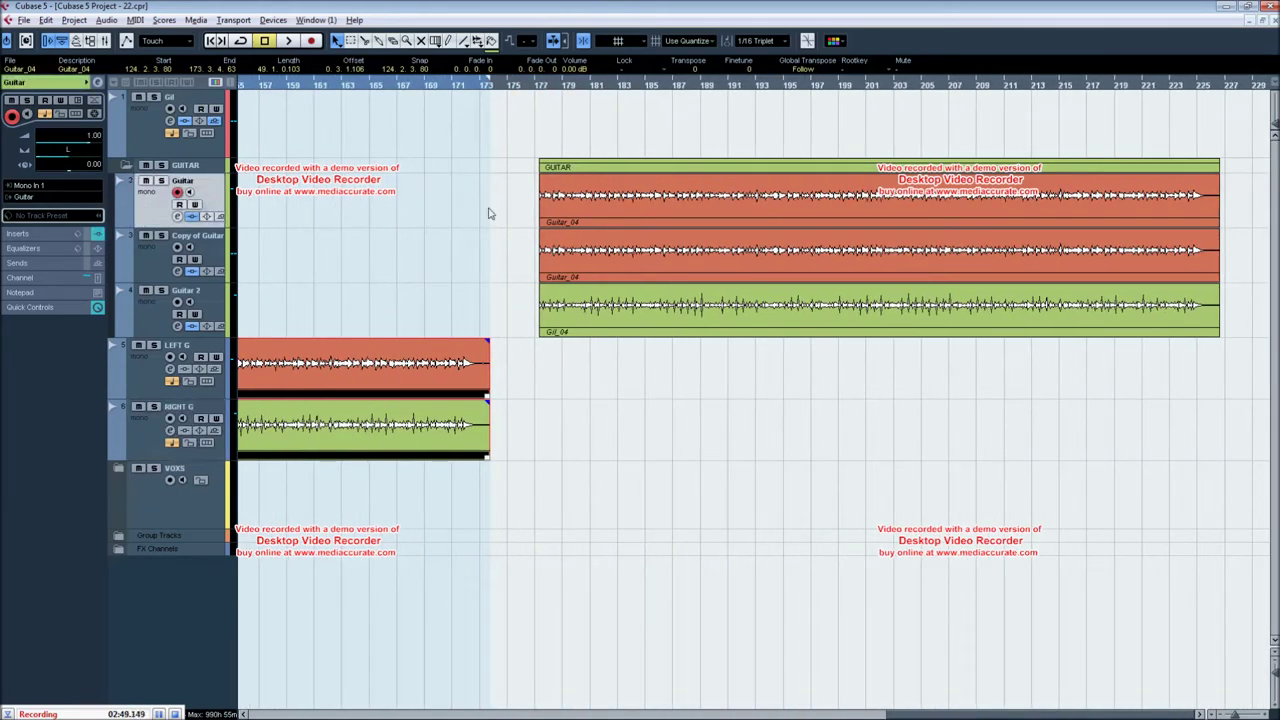
pyautogui.moveTo(672, 410); pyautogui.dragTo(1062, 153)
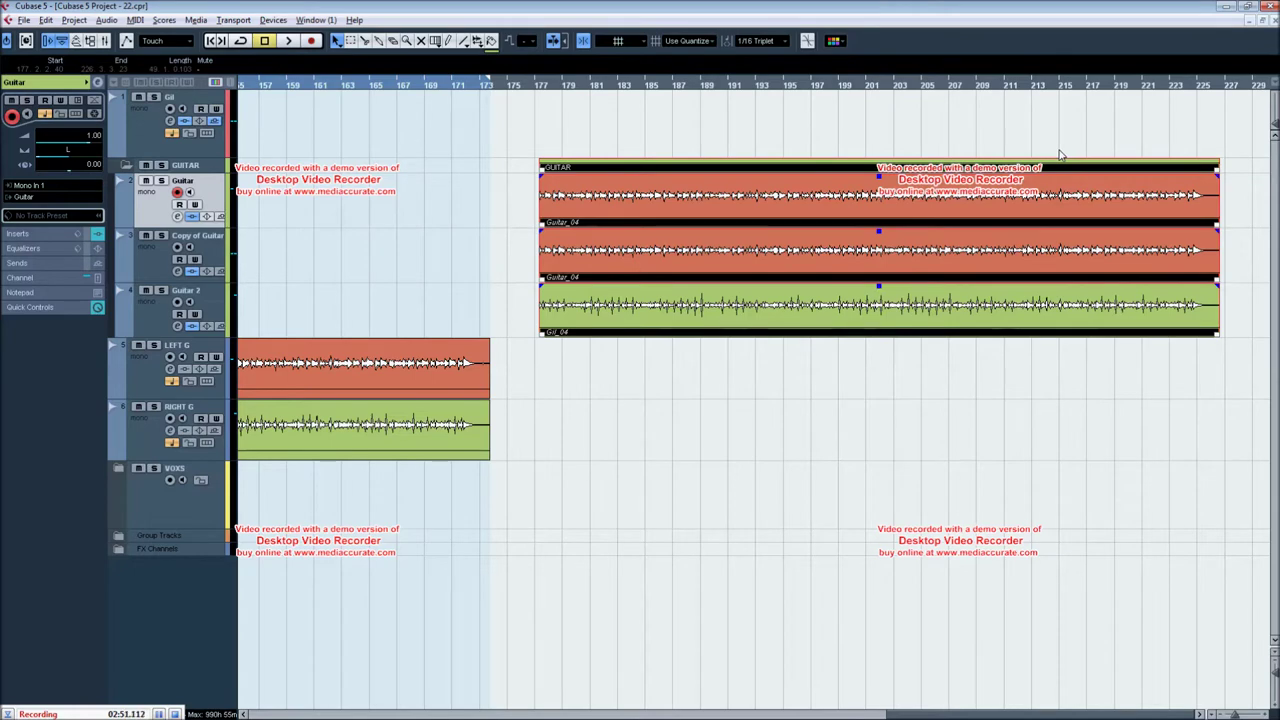
pyautogui.scroll(2, 786, 430)
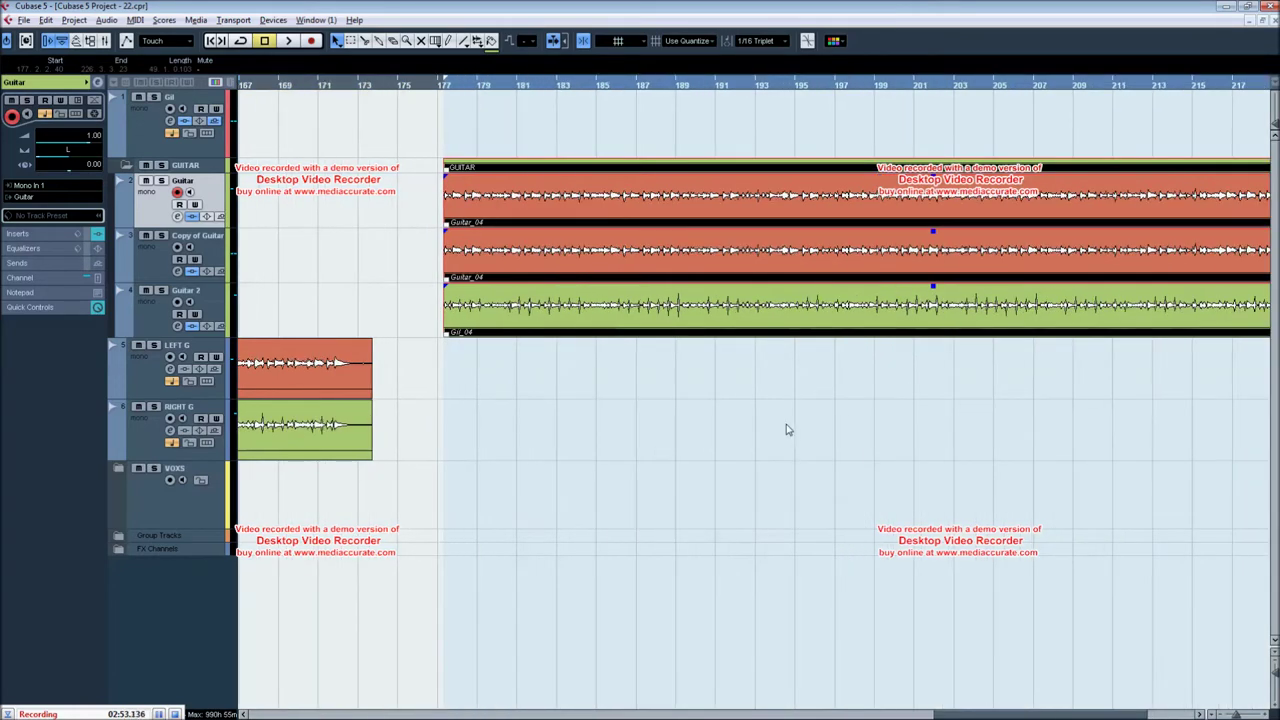
# Check the two Guitar_04 clips and inspect the pan settings of the Copy of Guitar and Guitar 2 tracks
pyautogui.hscroll(5, 786, 430)
pyautogui.hscroll(-1, 640, 380)
pyautogui.click(579, 203)
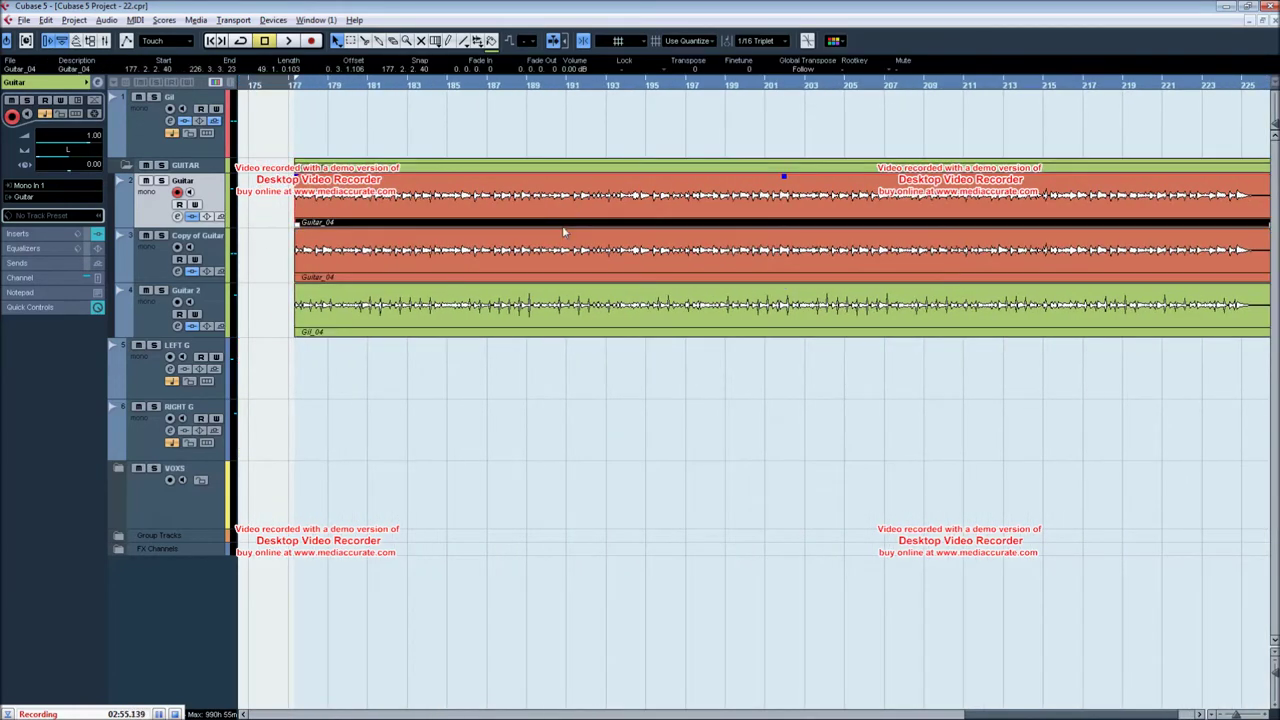
pyautogui.click(549, 256)
pyautogui.hscroll(-1, 290, 256)
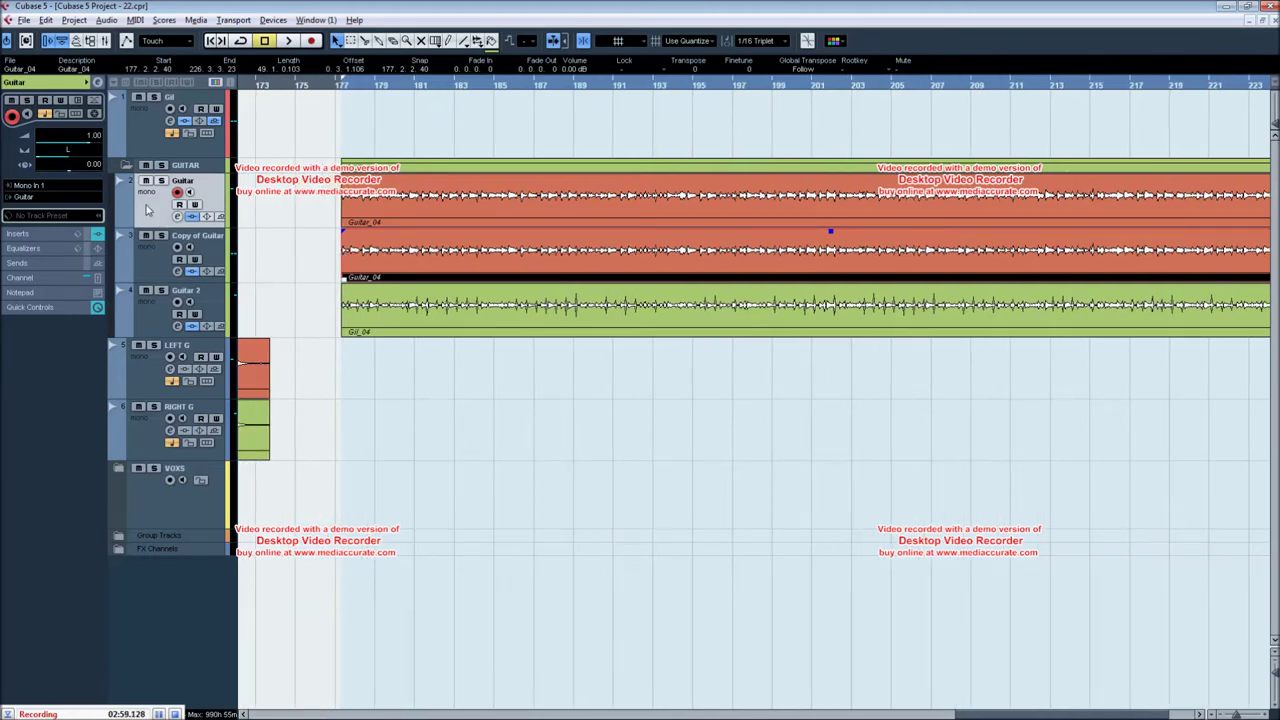
pyautogui.click(157, 267)
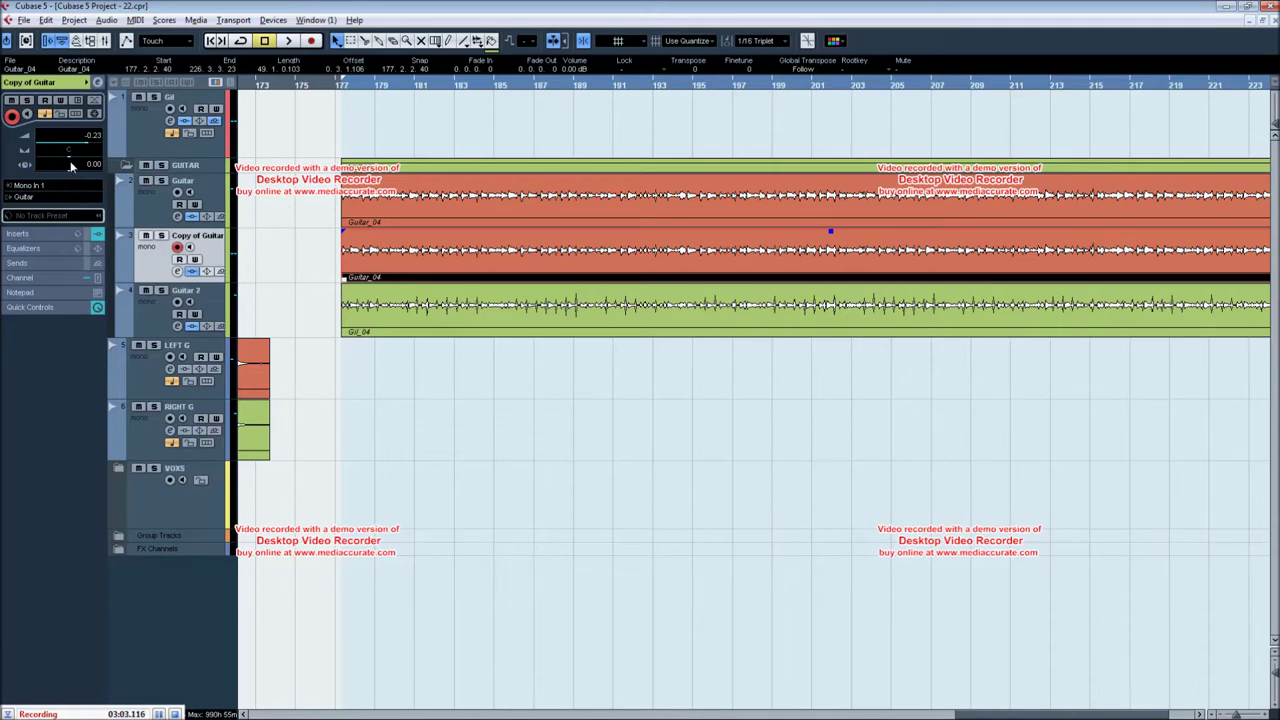
pyautogui.click(155, 327)
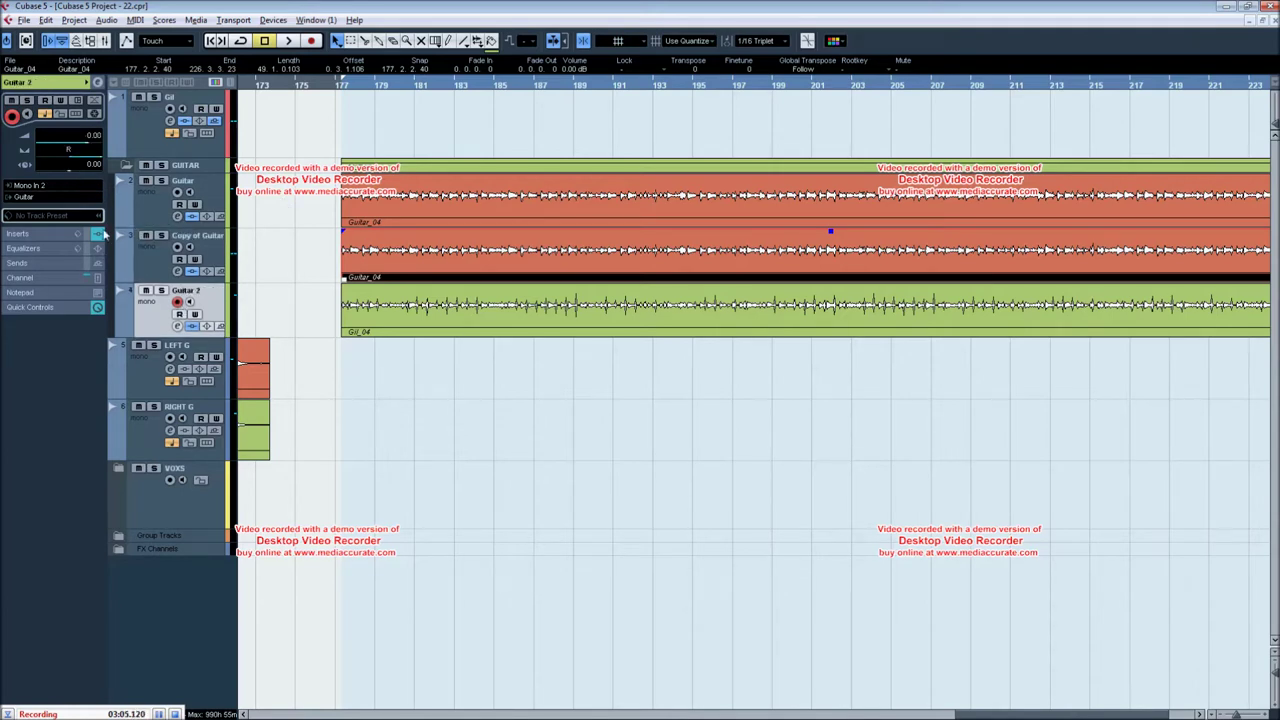
# Select the Gil_04 clip on the Guitar 2 track
pyautogui.click(298, 213)
pyautogui.moveTo(298, 209); pyautogui.dragTo(404, 248)
pyautogui.click(310, 213)
pyautogui.moveTo(309, 214); pyautogui.dragTo(344, 247)
pyautogui.click(372, 318)
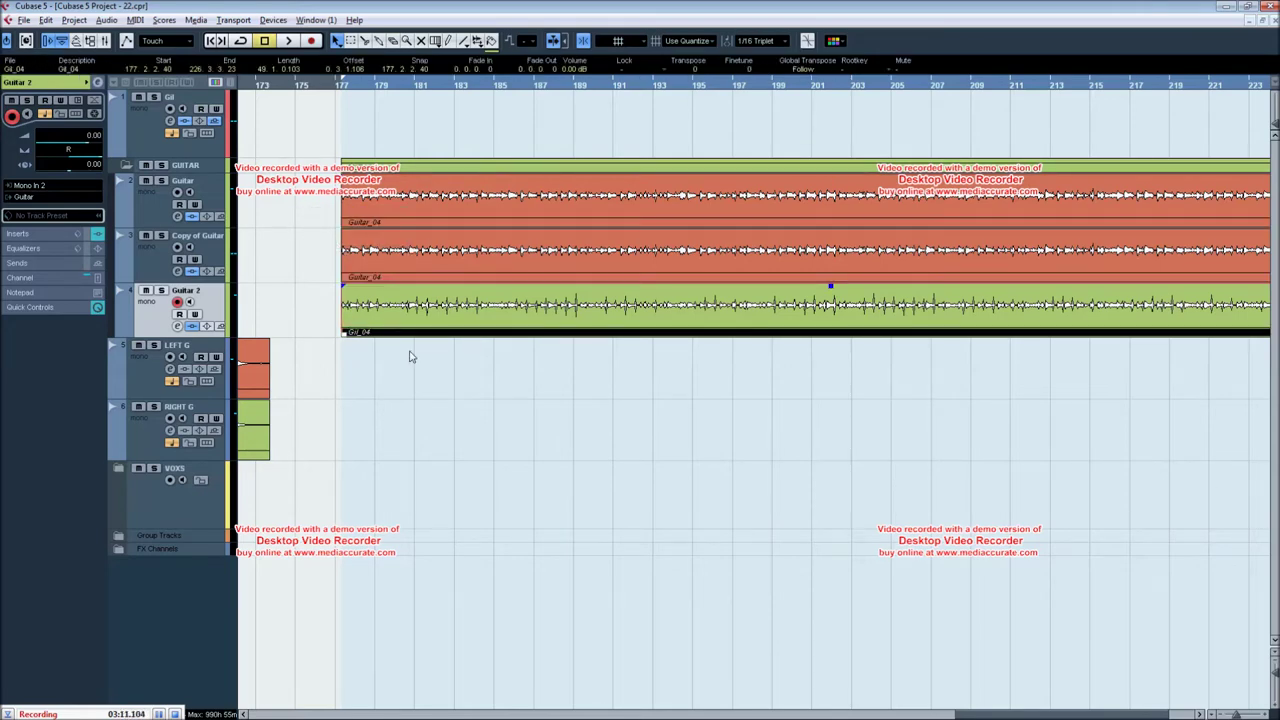
pyautogui.hscroll(-2, 410, 356)
pyautogui.hscroll(1, 604, 361)
pyautogui.press('g')
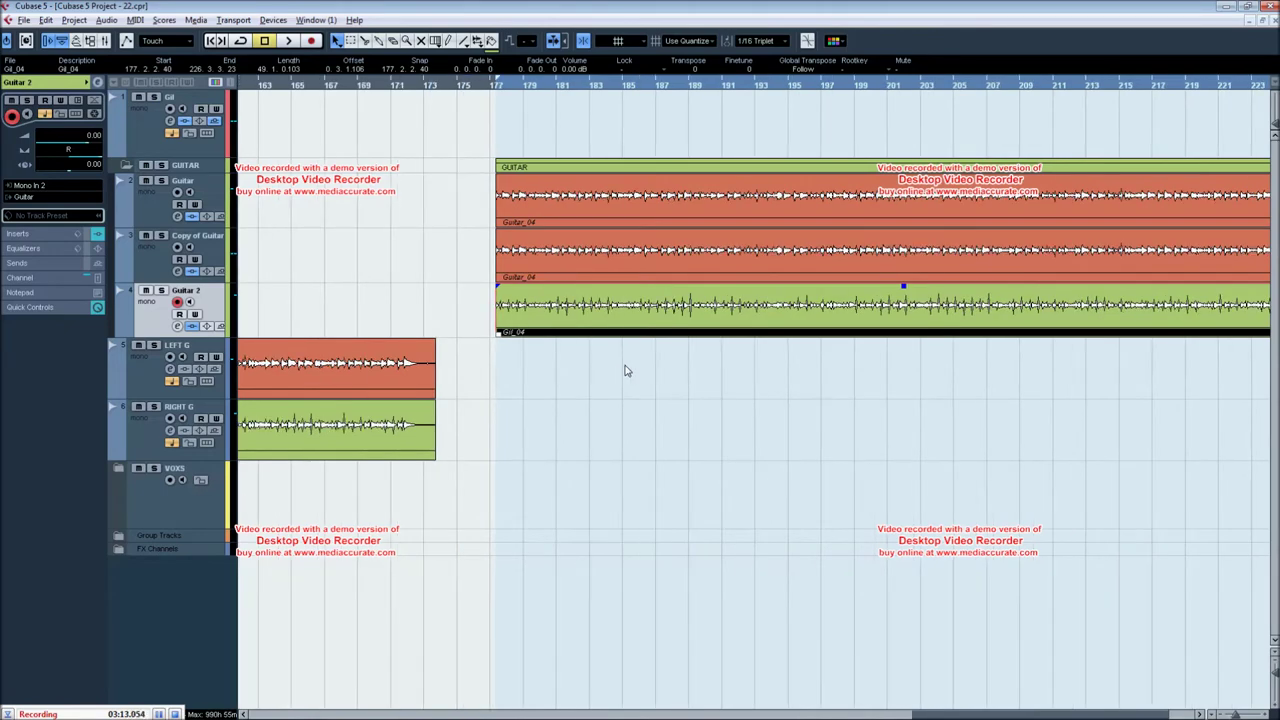
pyautogui.press('h')
pyautogui.press('h')
pyautogui.hscroll(1, 620, 404)
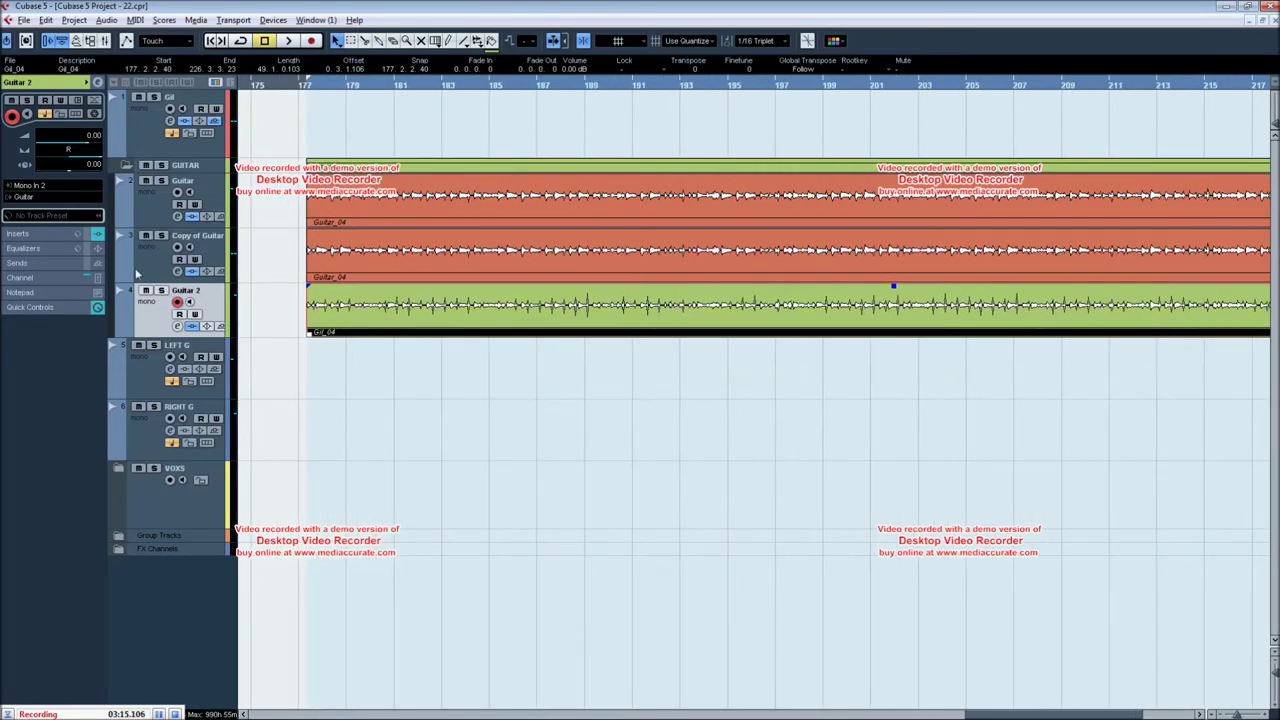
# Open the FabFilter Pro-Q insert of the Copy of Guitar channel, close the mixer, and move the plug-in window clear of the clips
pyautogui.click(140, 273)
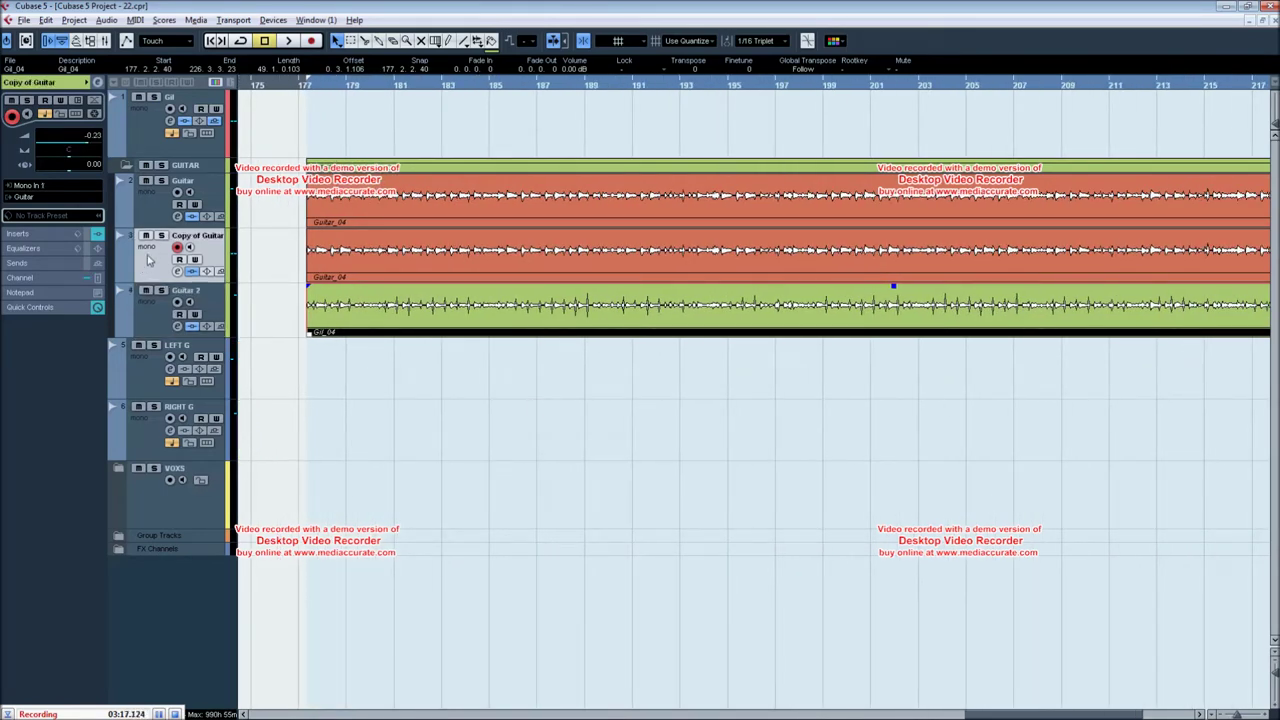
pyautogui.press('F3')
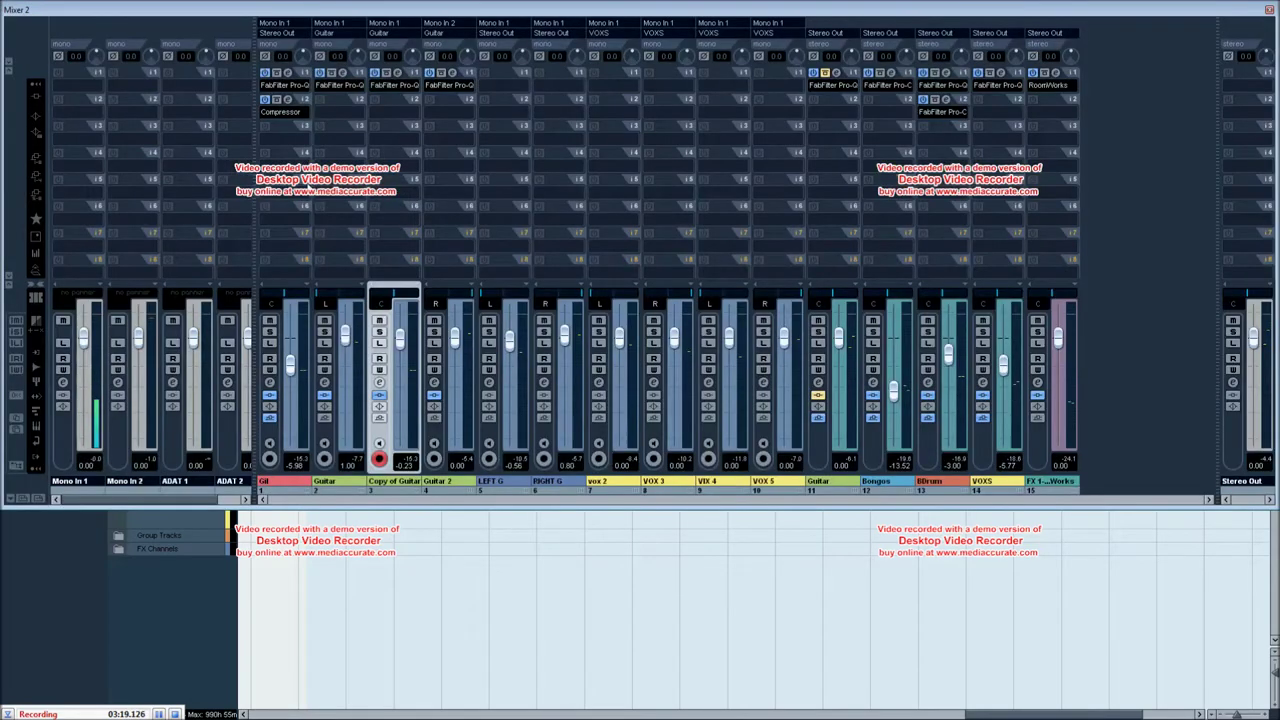
pyautogui.click(398, 74)
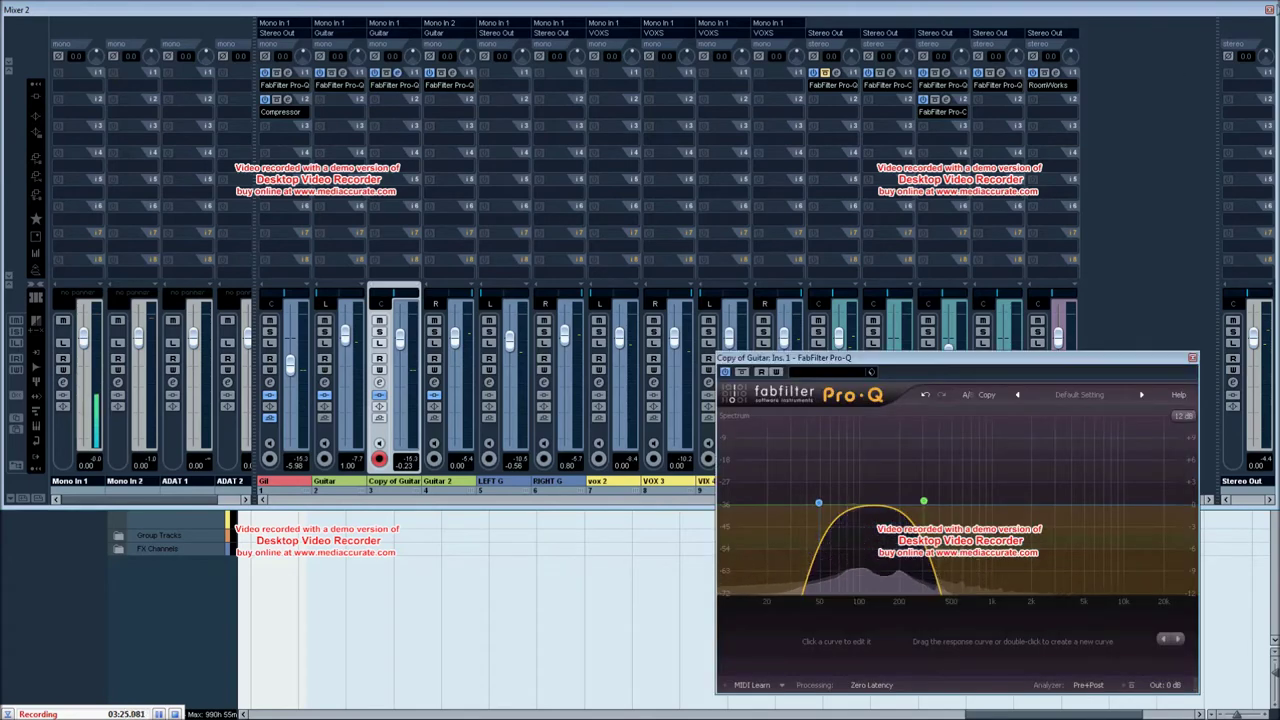
pyautogui.click(1270, 12)
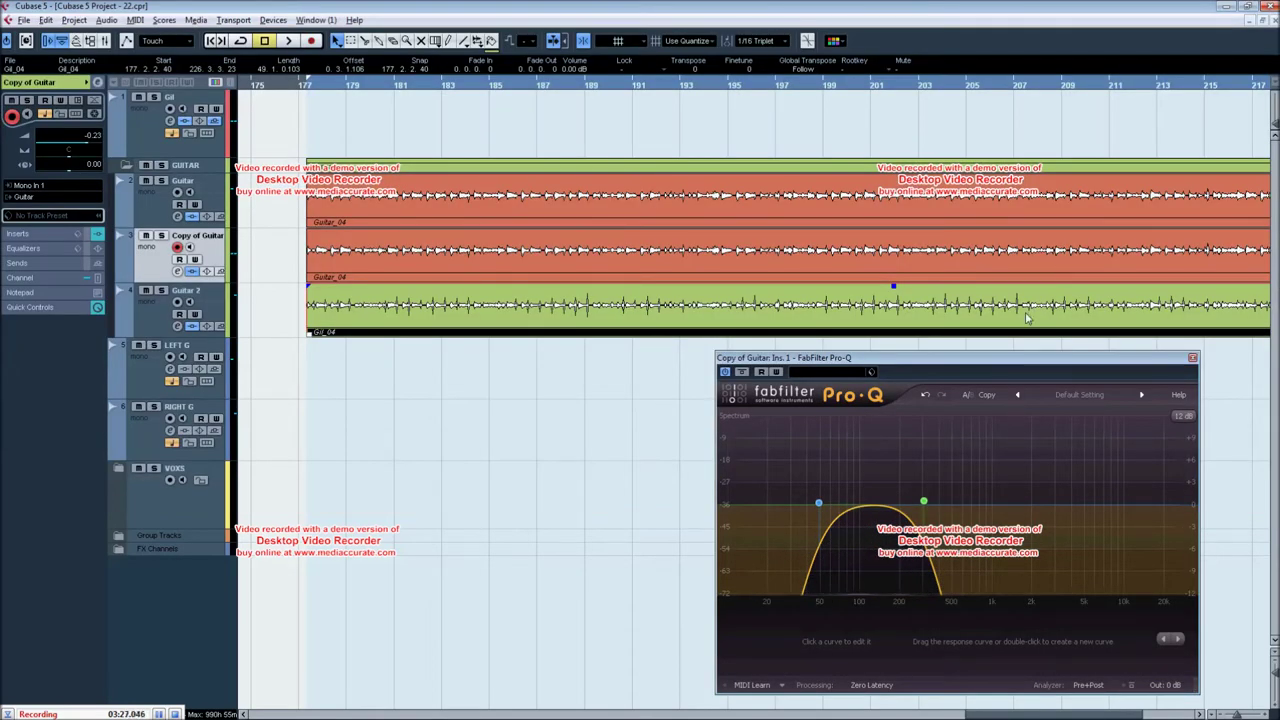
pyautogui.moveTo(1022, 364); pyautogui.dragTo(843, 383)
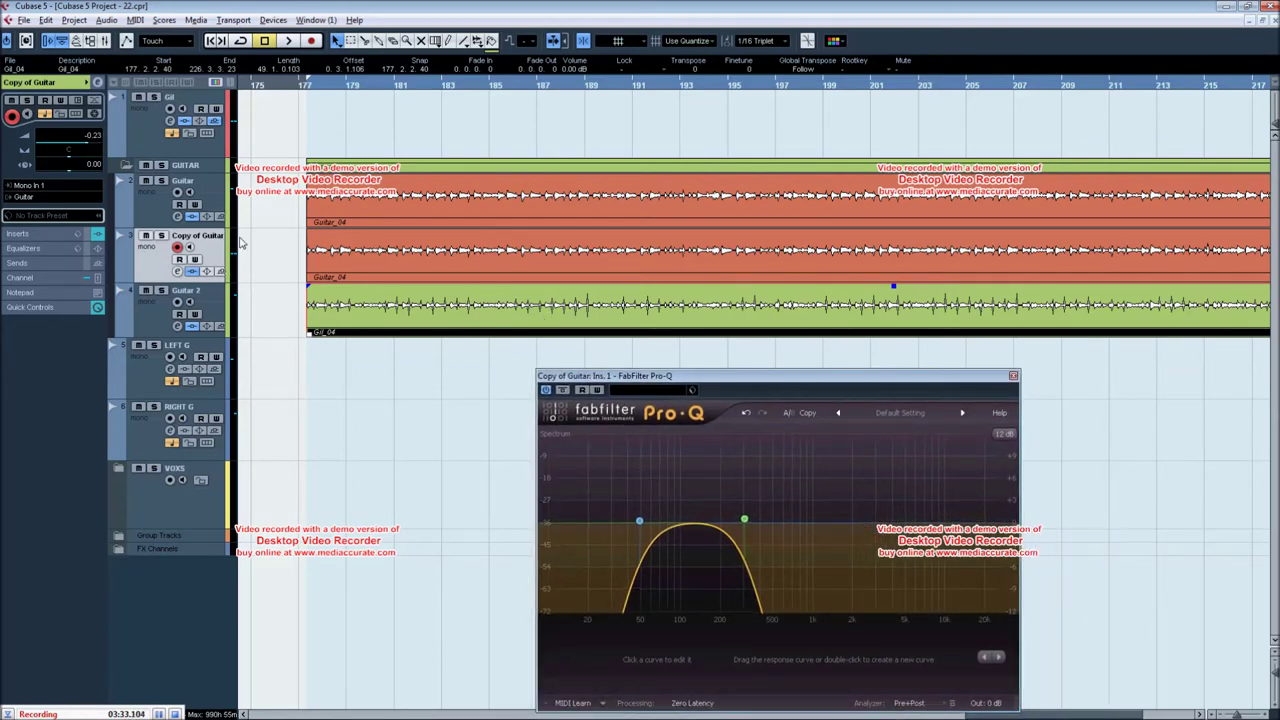
# Solo the Copy of Guitar track and play it from the start of its clip at bar 177
pyautogui.click(320, 95)
pyautogui.press('h')
pyautogui.press('h')
pyautogui.moveTo(567, 206)
pyautogui.mouseDown()
pyautogui.moveTo(498, 208)
pyautogui.moveTo(528, 216)
pyautogui.mouseUp()
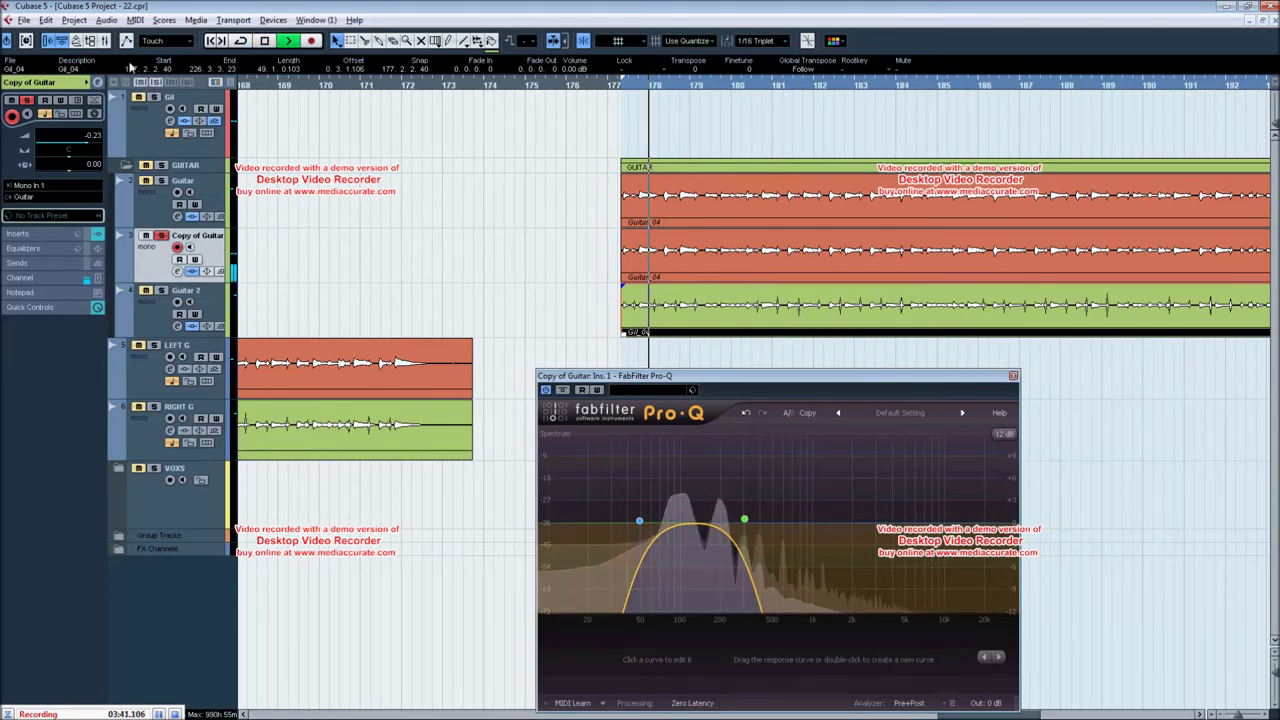
pyautogui.press('h')
pyautogui.press('h')
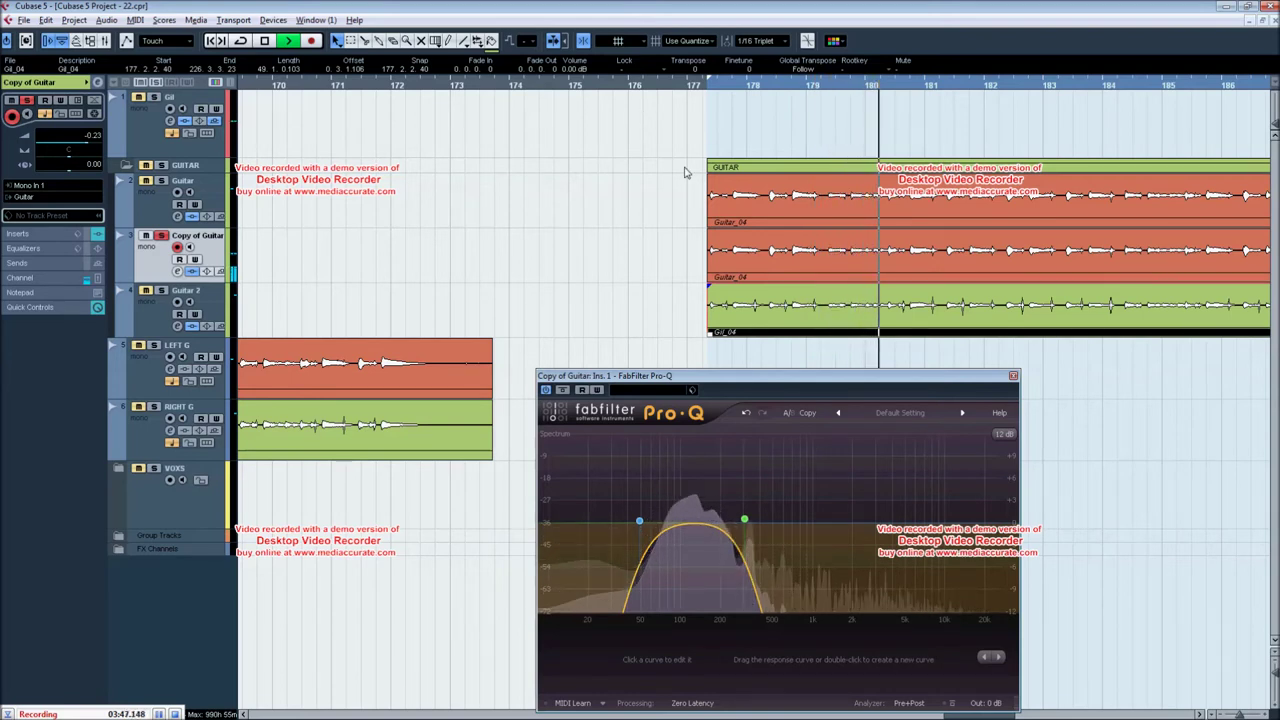
# Examine the frequencies of the two Pro-Q filter bands during playback, stop playback, and close the plug-in window
pyautogui.moveTo(639, 521)
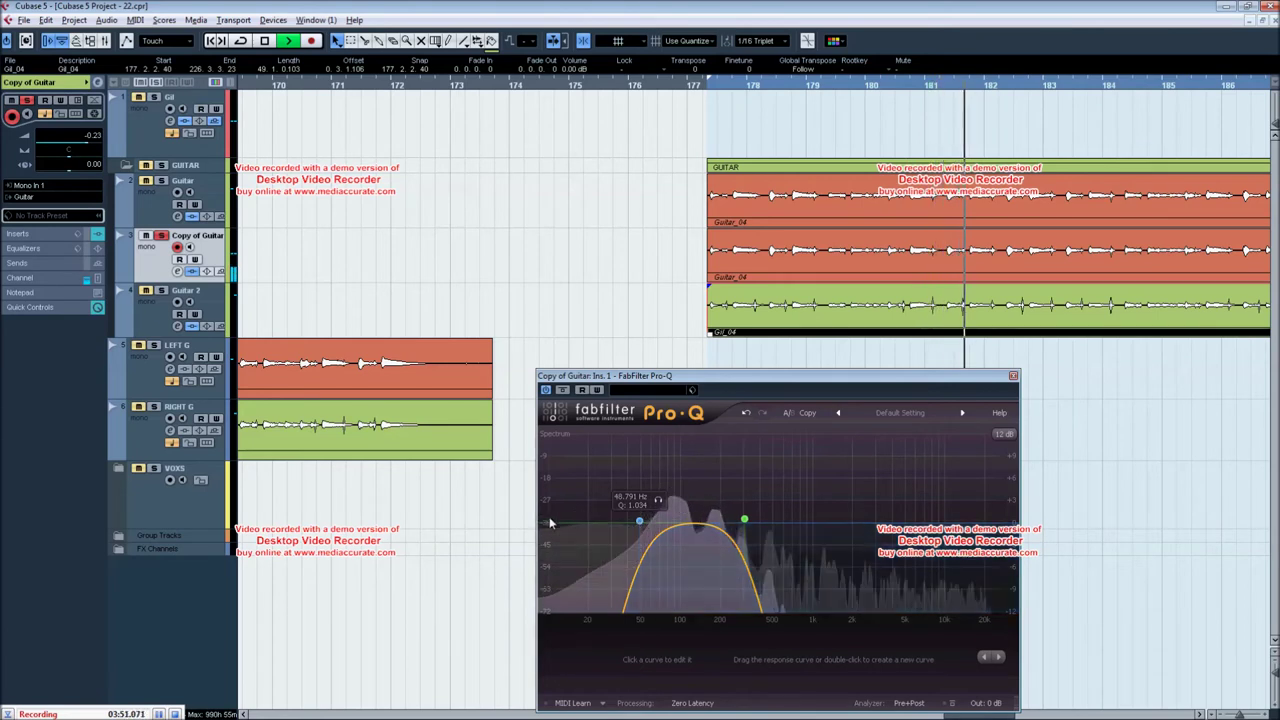
pyautogui.moveTo(745, 520)
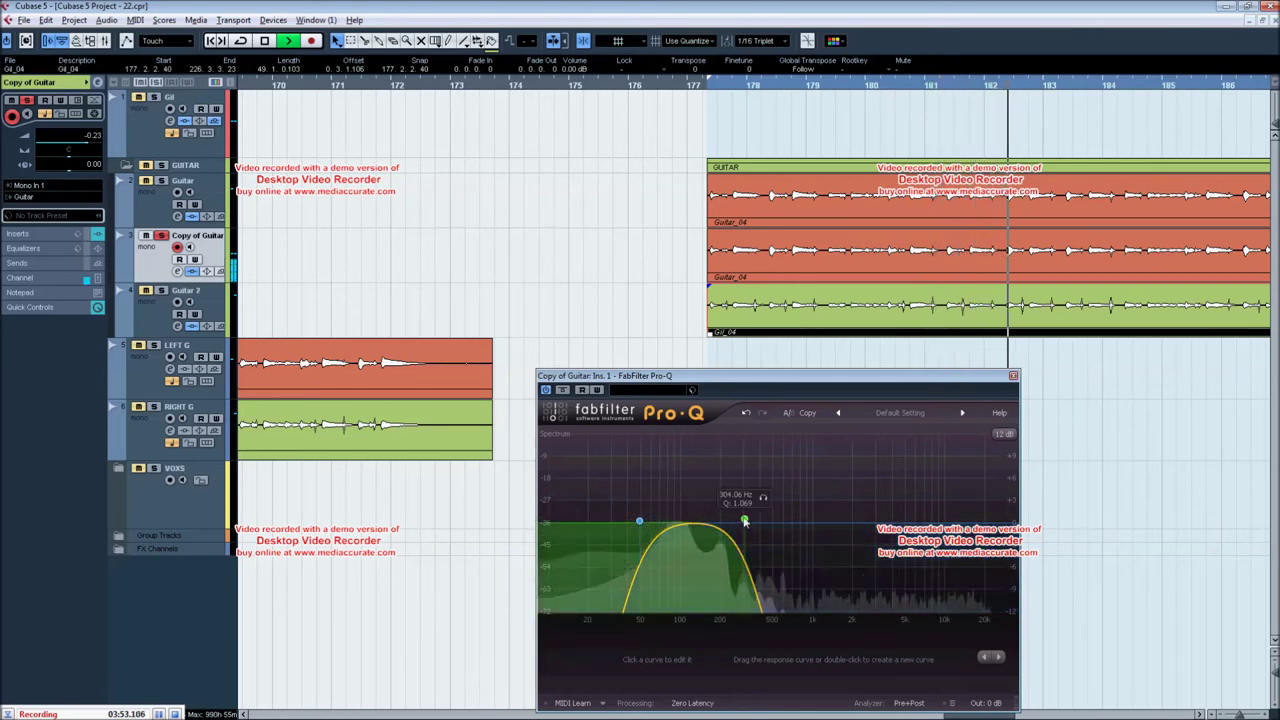
pyautogui.press('space')
pyautogui.click(1013, 376)
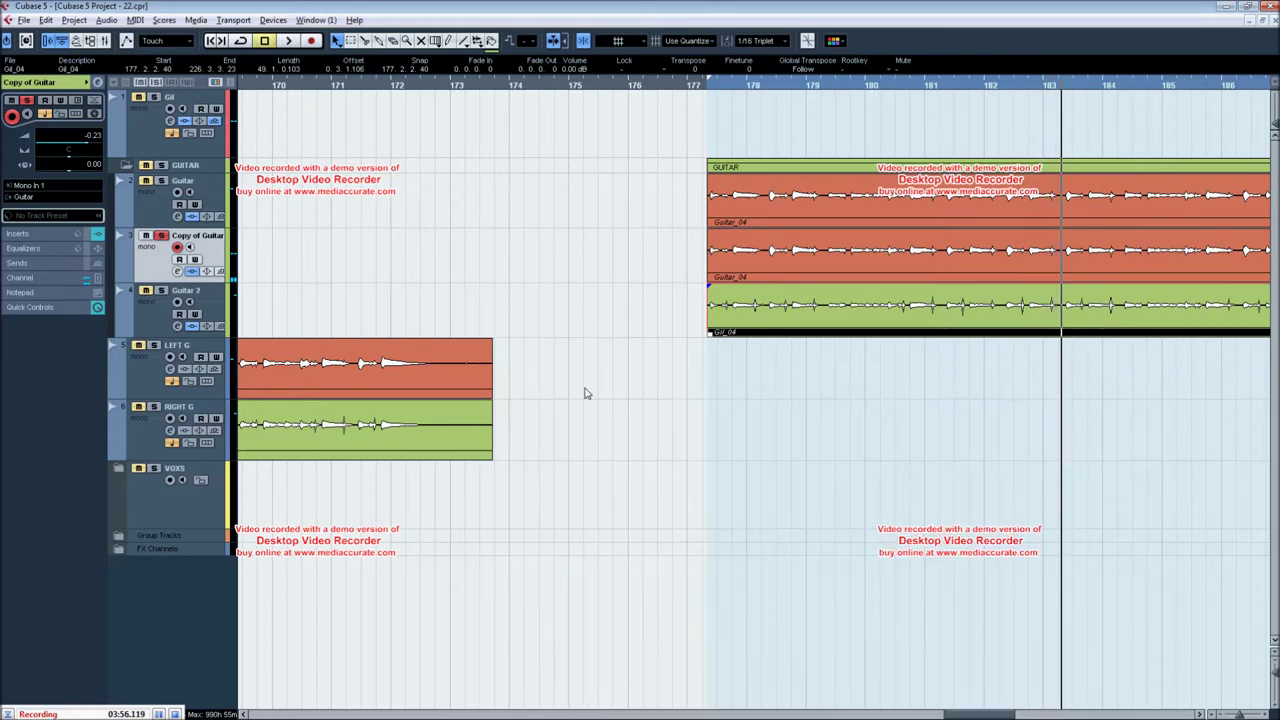
# Select the Guitar track and open its FabFilter Pro-Q insert from the track's channel settings
pyautogui.click(150, 221)
pyautogui.press('F3')
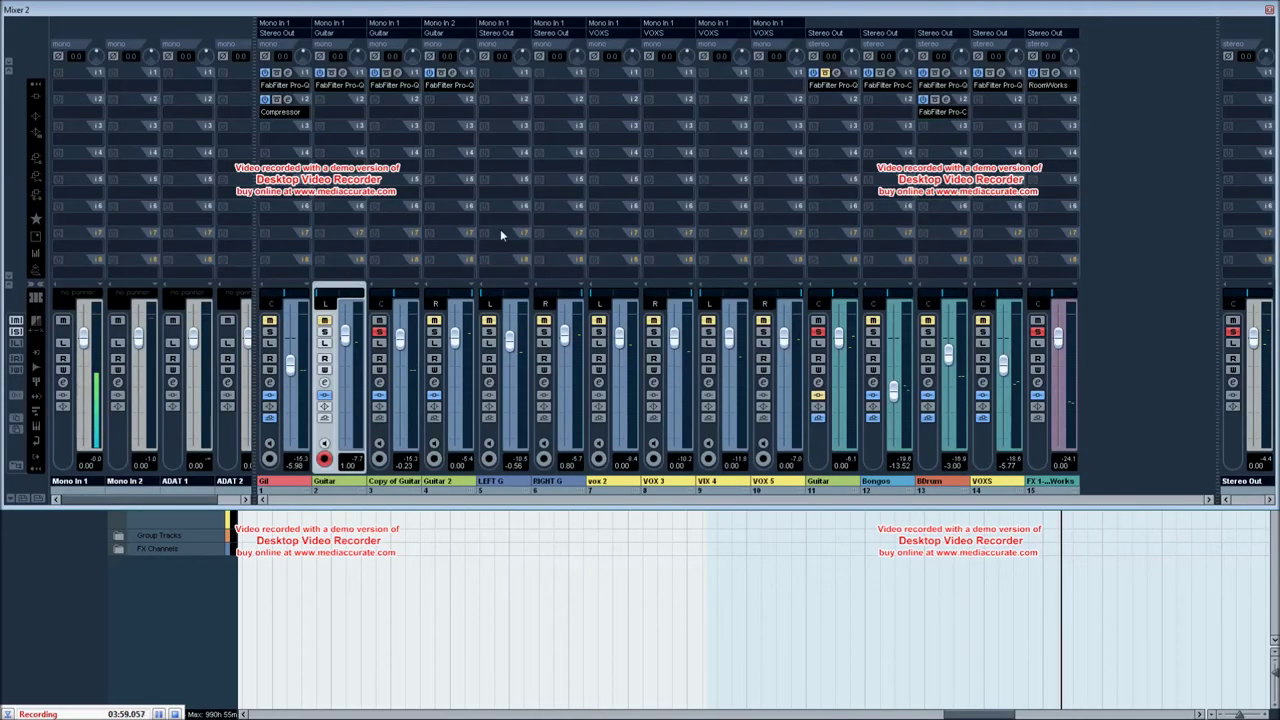
pyautogui.click(1269, 10)
pyautogui.click(179, 216)
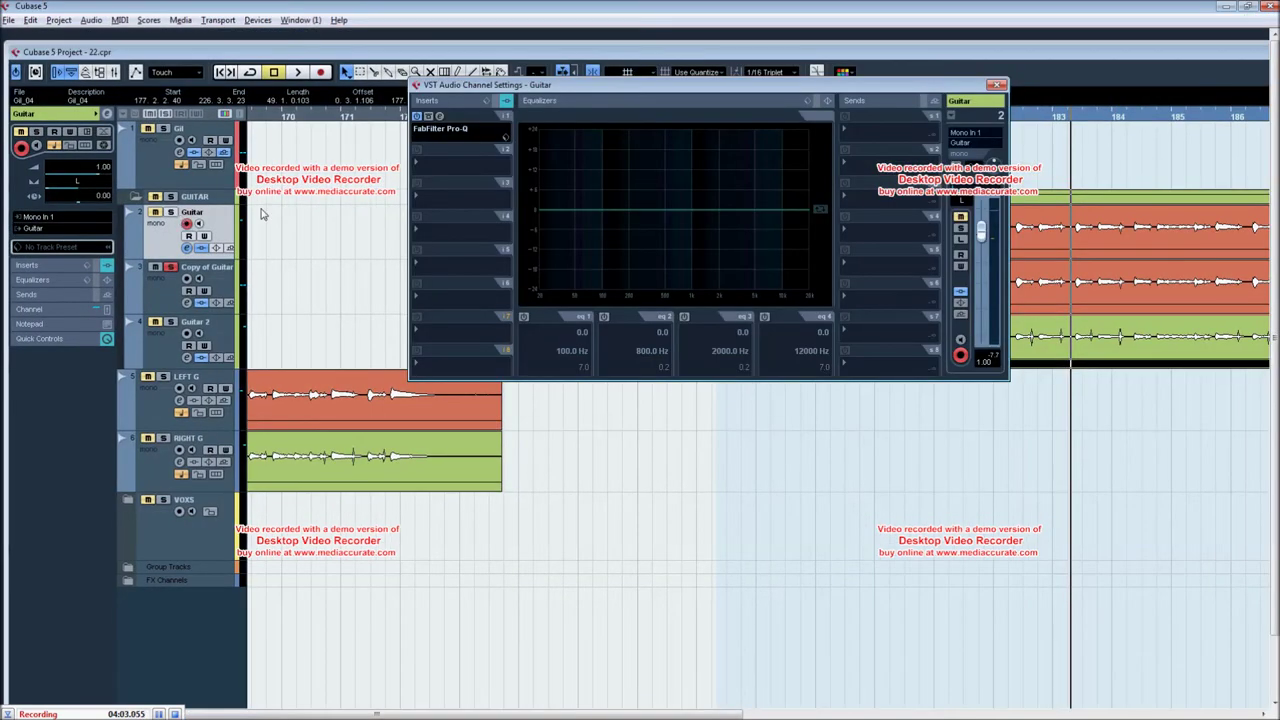
pyautogui.click(440, 117)
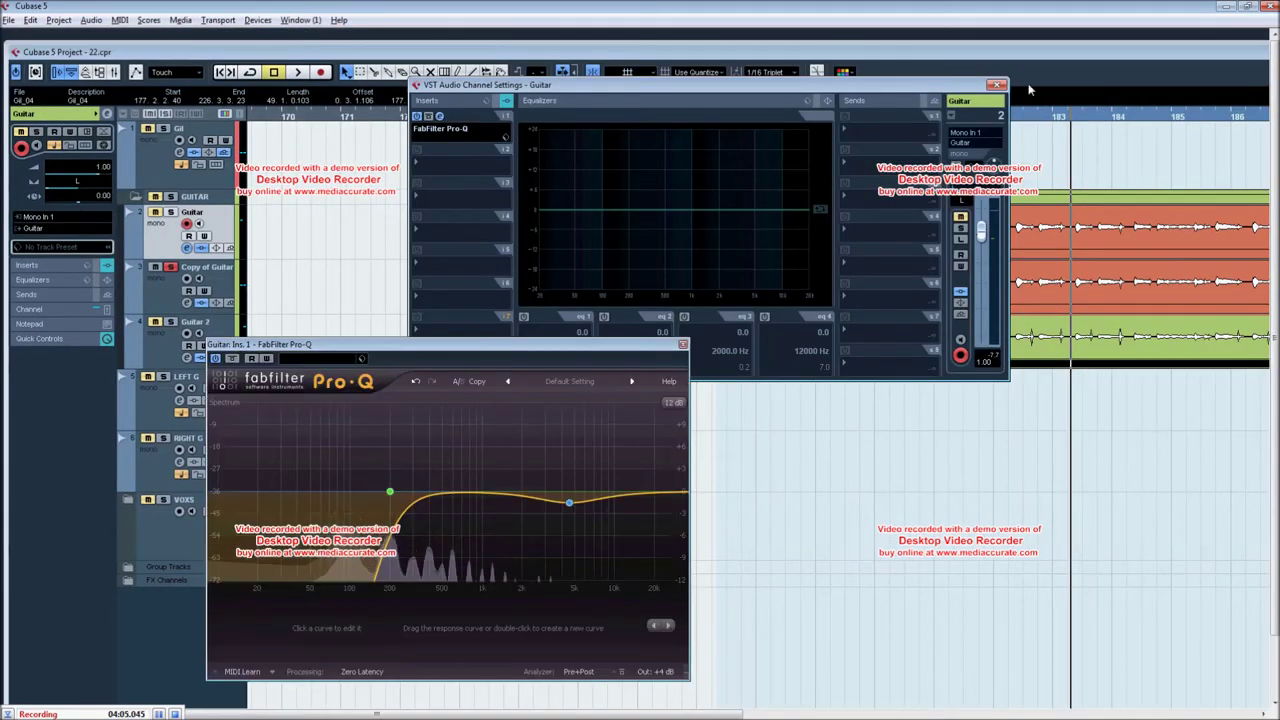
# Move the Guitar Pro-Q window clear of the clips, examine the low-cut band's frequency and Q, and close the plug-in
pyautogui.click(480, 350)
pyautogui.moveTo(480, 350); pyautogui.dragTo(451, 309)
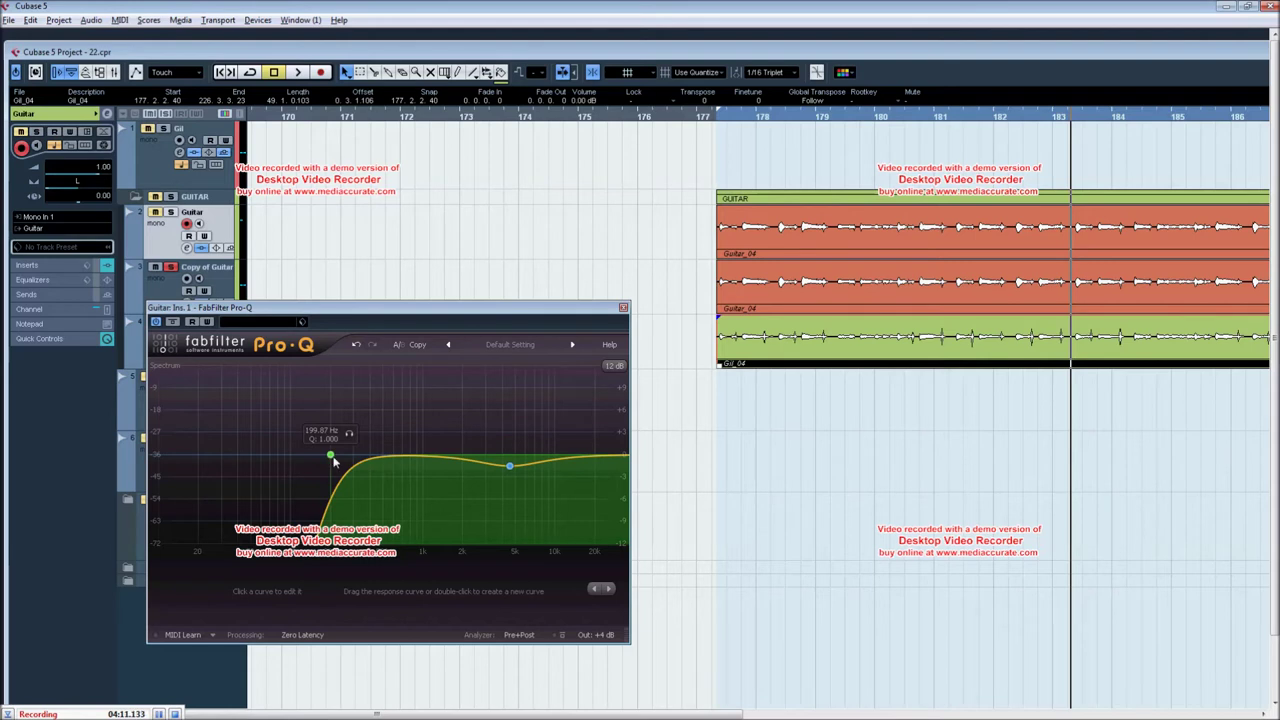
pyautogui.click(623, 307)
# Unsolo the Copy of Guitar track, select the three guitar clips at bar 177, and play them together
pyautogui.hscroll(2, 591, 294)
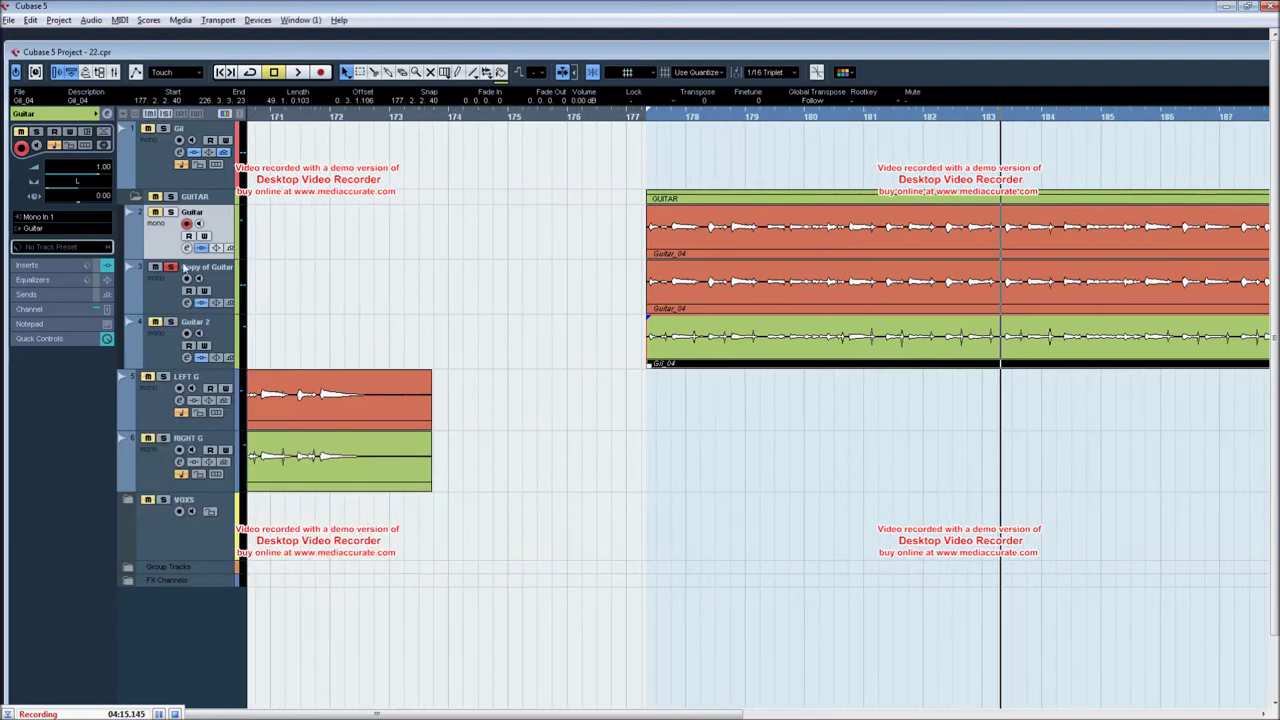
pyautogui.click(171, 266)
pyautogui.hscroll(2, 523, 229)
pyautogui.moveTo(494, 196); pyautogui.dragTo(601, 348)
pyautogui.press('space')
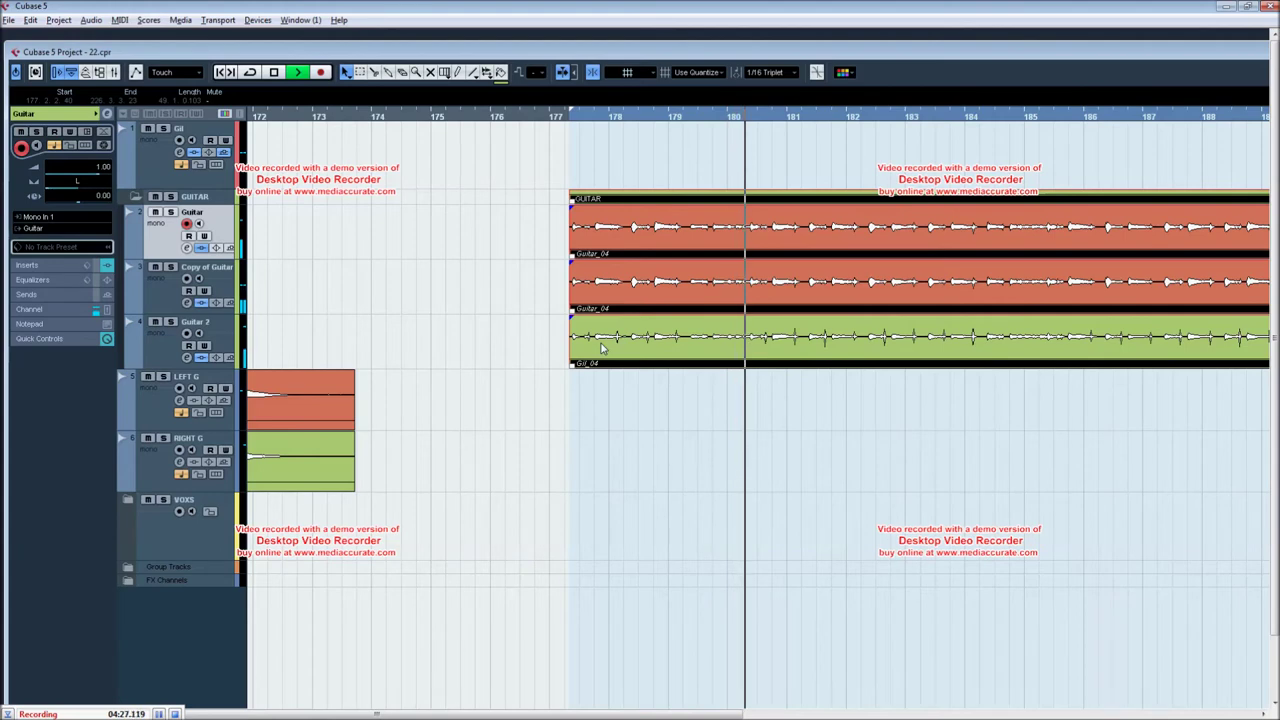
pyautogui.hscroll(-3, 743, 286)
pyautogui.press('g')
pyautogui.press('h')
pyautogui.press('h')
pyautogui.press('h')
pyautogui.moveTo(809, 268); pyautogui.dragTo(523, 283)
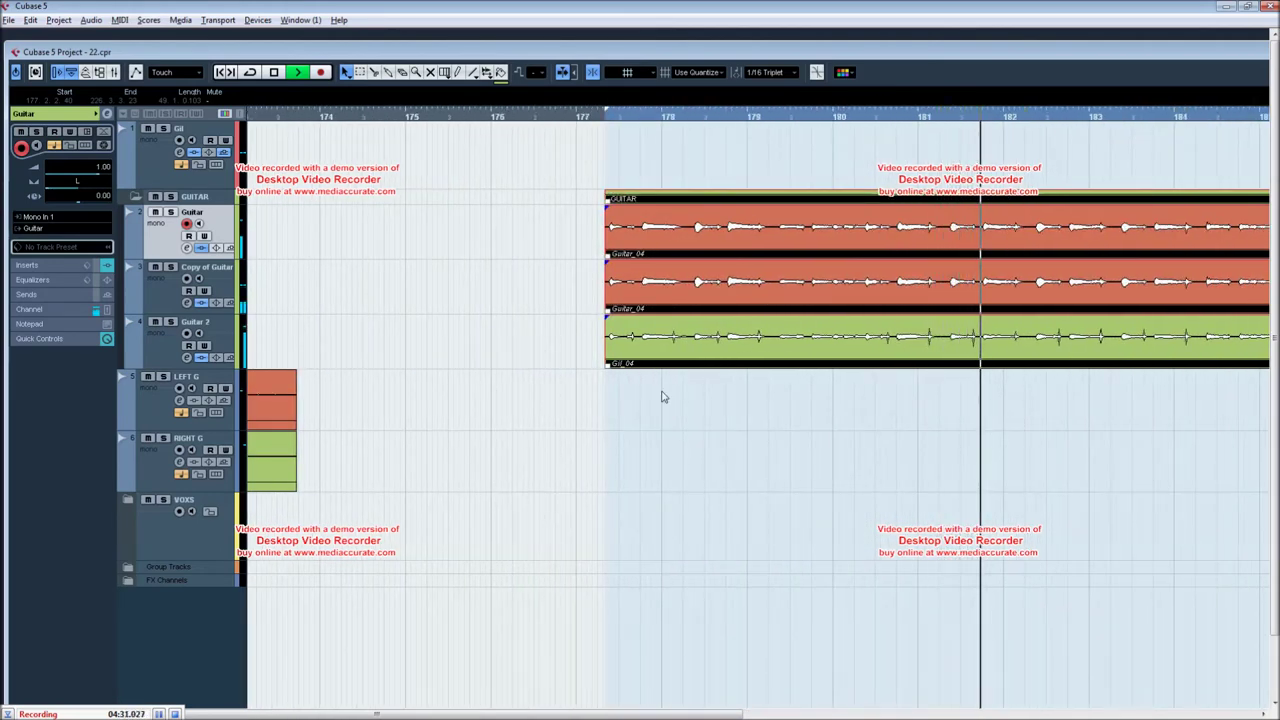
pyautogui.press('space')
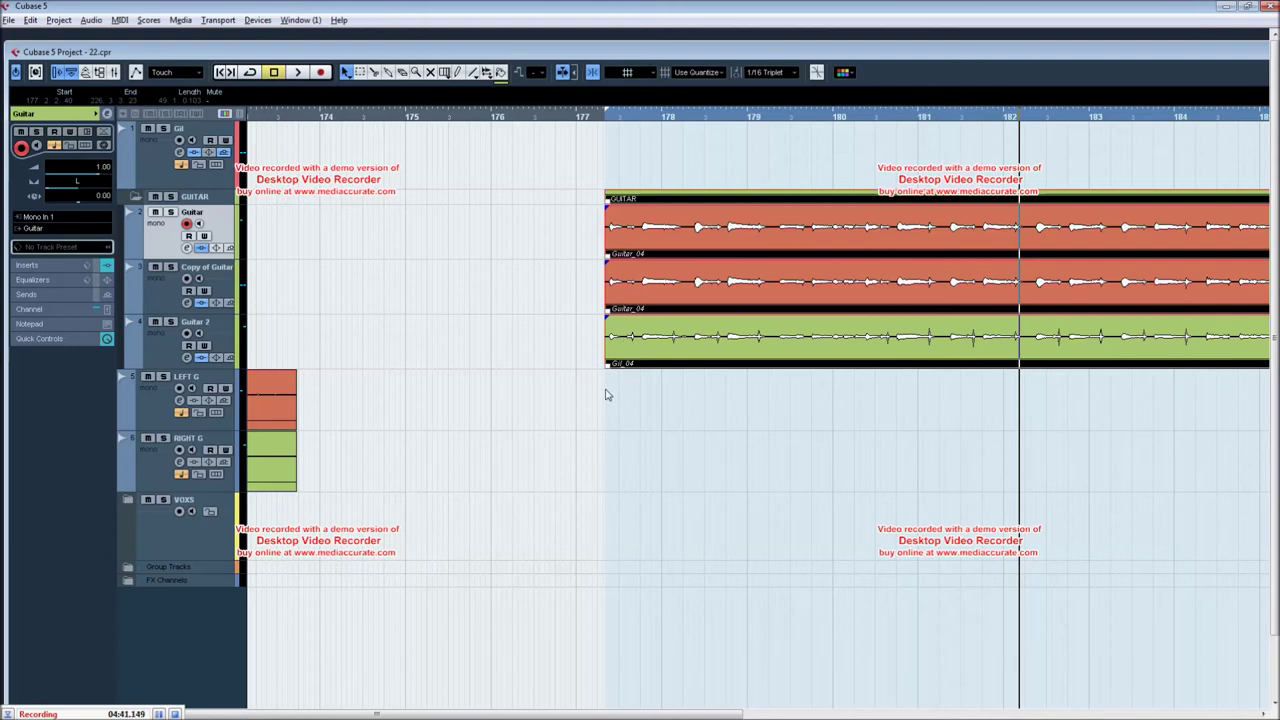
# Place the playhead at bar 124, just before the start of the LEFT G and RIGHT G clips
pyautogui.hscroll(3, 512, 236)
pyautogui.click(485, 117)
pyautogui.press('g')
pyautogui.press('g')
pyautogui.press('g')
pyautogui.press('g')
pyautogui.press('g')
pyautogui.moveTo(455, 201); pyautogui.dragTo(568, 247)
pyautogui.moveTo(450, 103); pyautogui.dragTo(518, 168)
pyautogui.moveTo(465, 120); pyautogui.dragTo(487, 100)
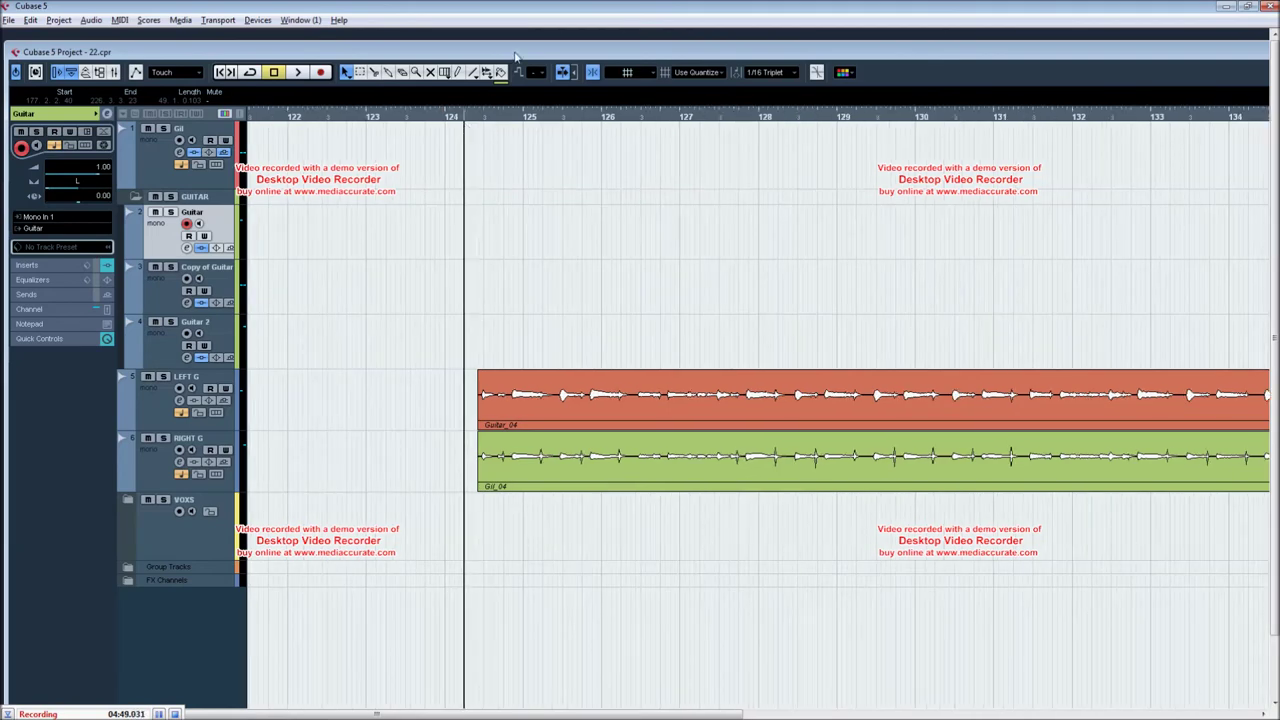
# Maximize the project window and play the opening bars of the LEFT G and RIGHT G pair for comparison
pyautogui.doubleClick(515, 54)
pyautogui.press('h')
pyautogui.press('space')
pyautogui.moveTo(786, 168); pyautogui.dragTo(600, 169)
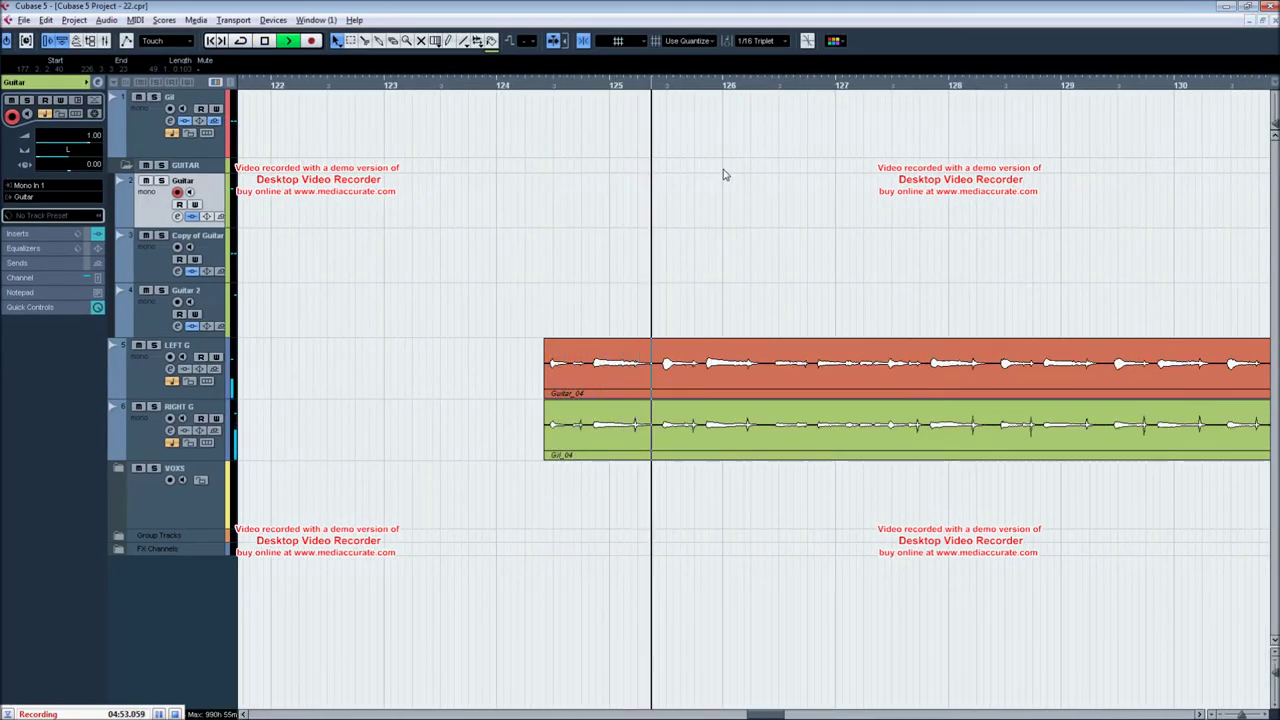
pyautogui.press('g')
pyautogui.press('g')
pyautogui.press('g')
pyautogui.press('g')
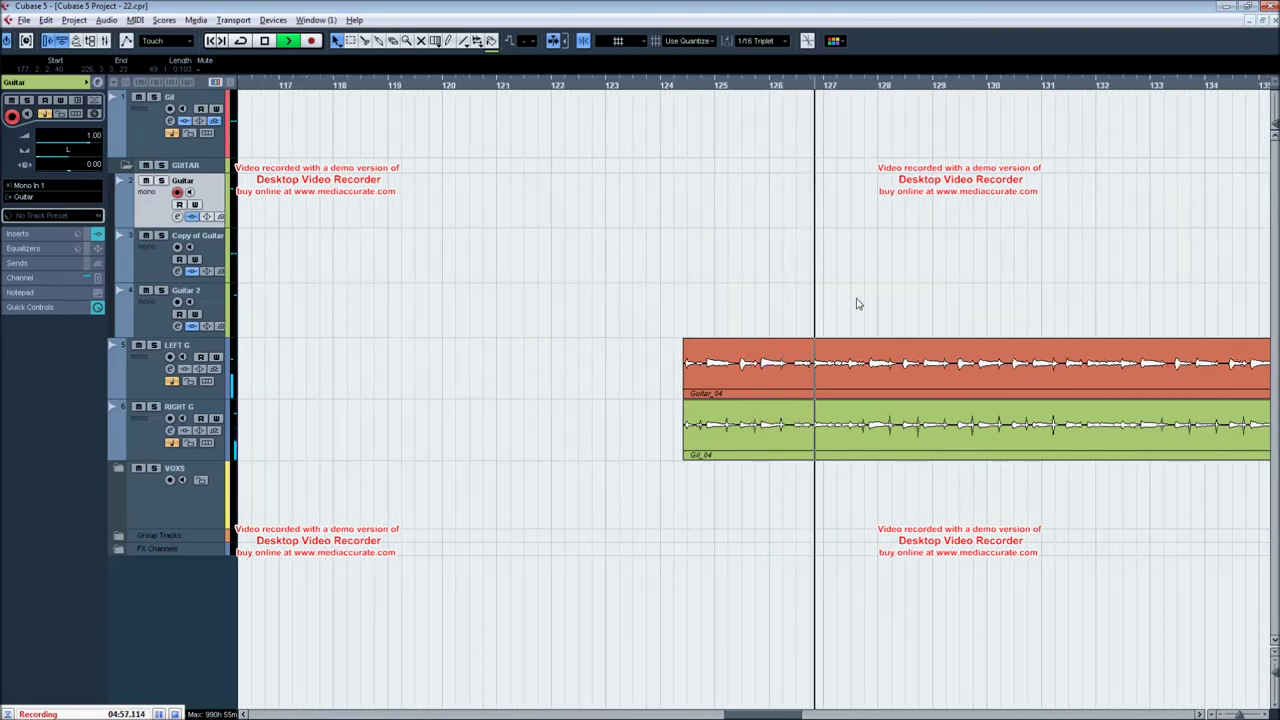
pyautogui.press('g')
pyautogui.press('g')
pyautogui.press('g')
pyautogui.press('space')
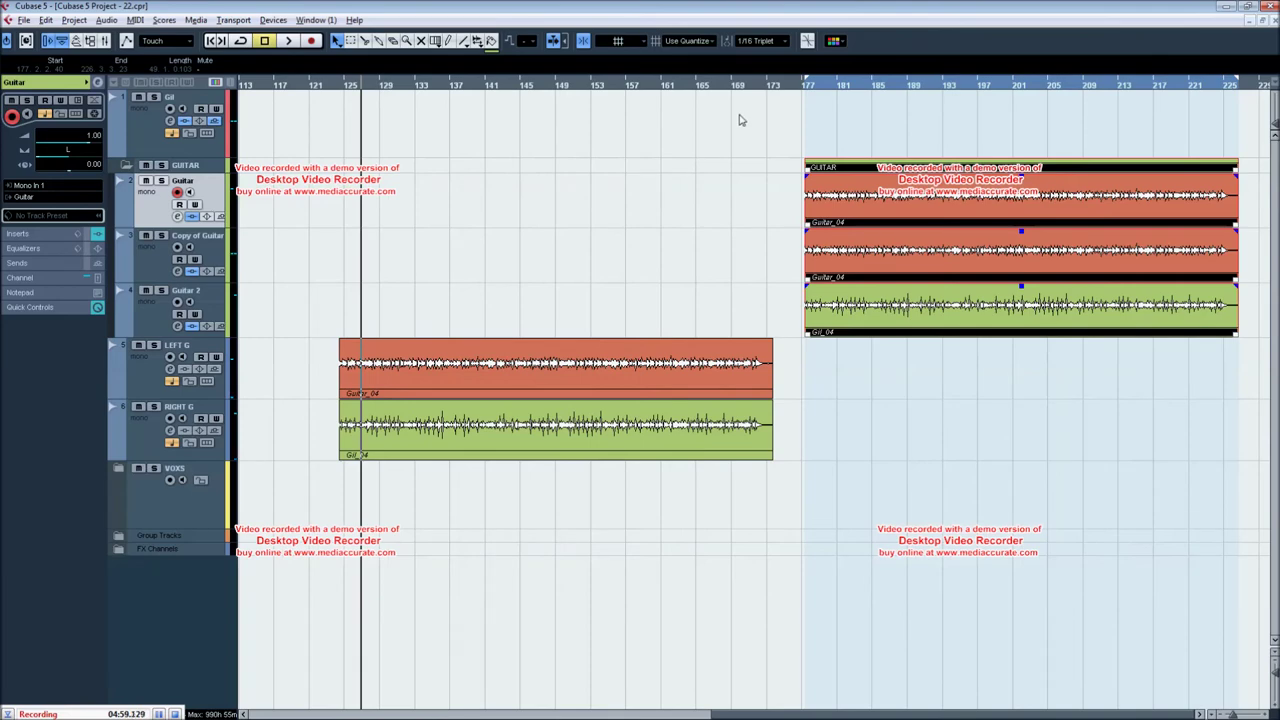
# Move the playhead to the start of the selected three-track guitar clips at bar 177, play several bars, and stop
pyautogui.press('l')
pyautogui.press('h')
pyautogui.press('space')
pyautogui.press('h')
pyautogui.press('h')
pyautogui.press('h')
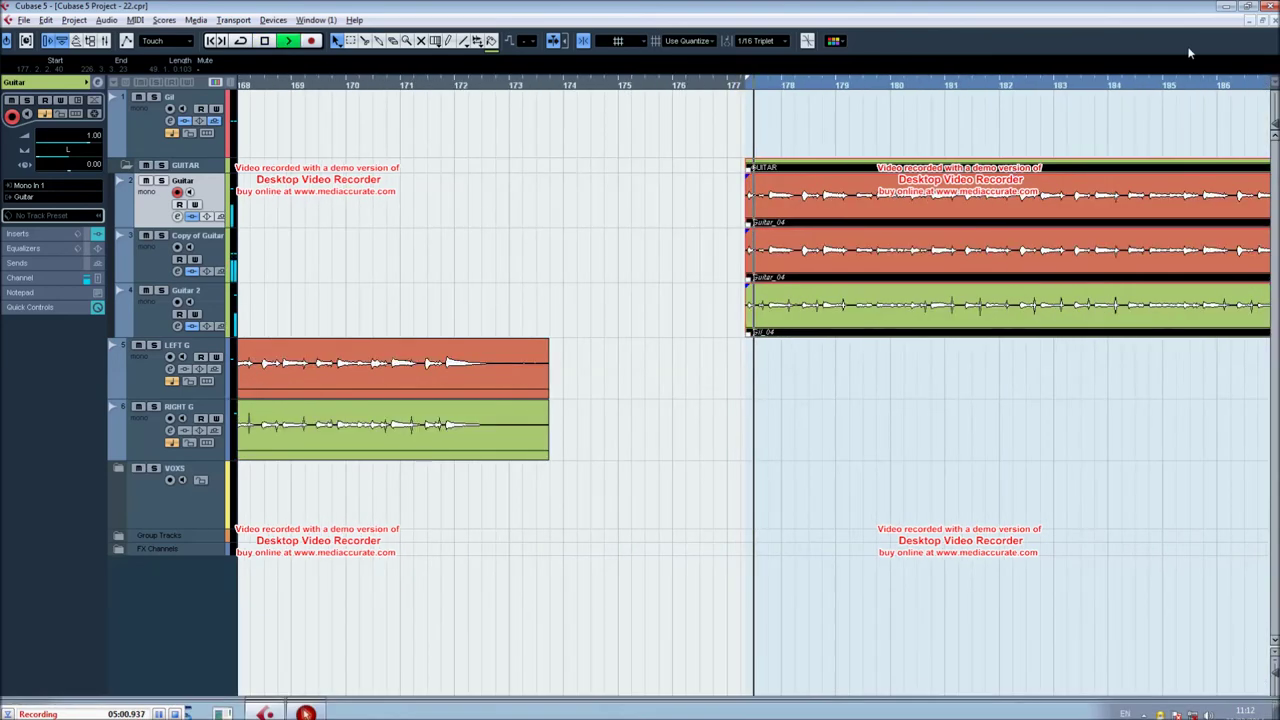
pyautogui.press('g')
pyautogui.press('g')
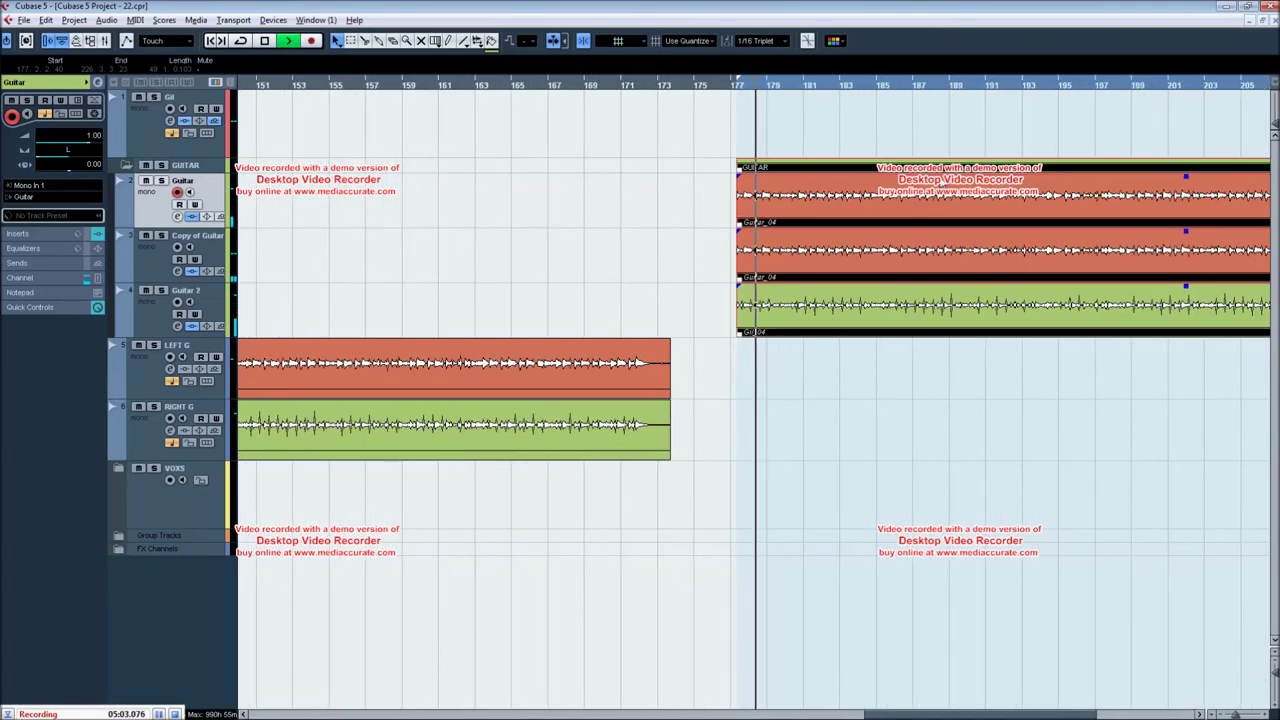
pyautogui.press('h')
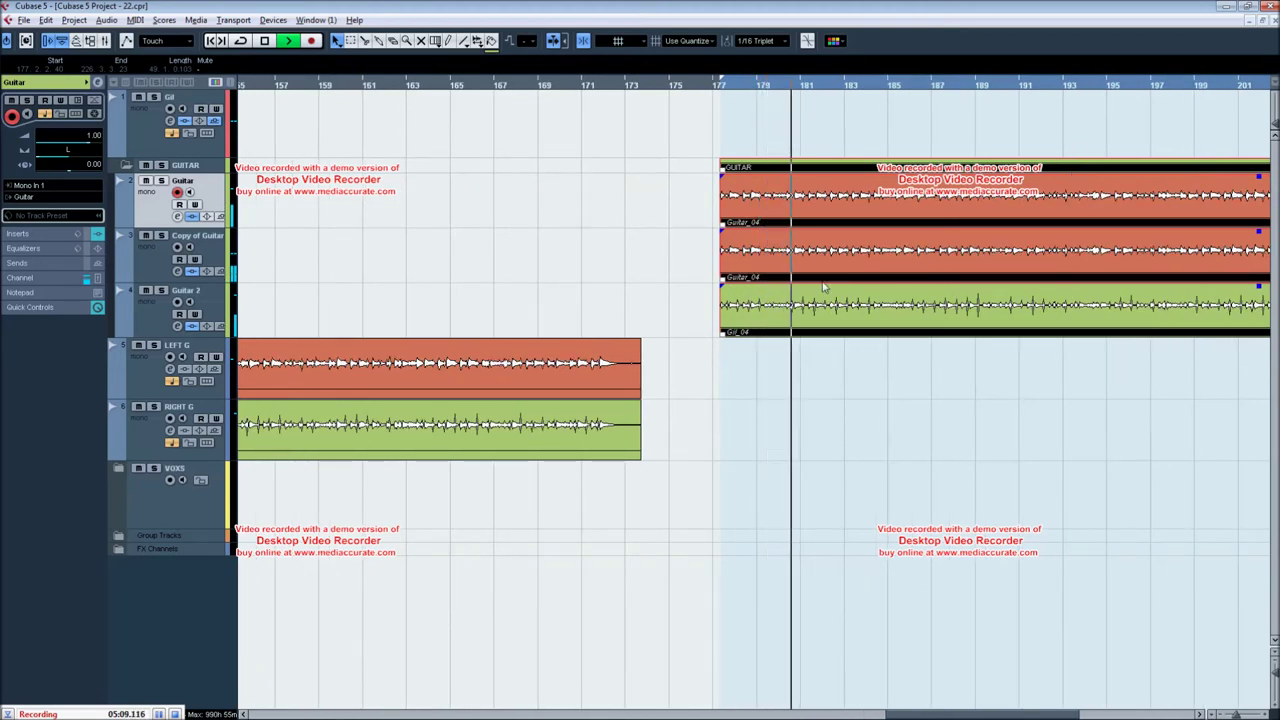
pyautogui.press('h')
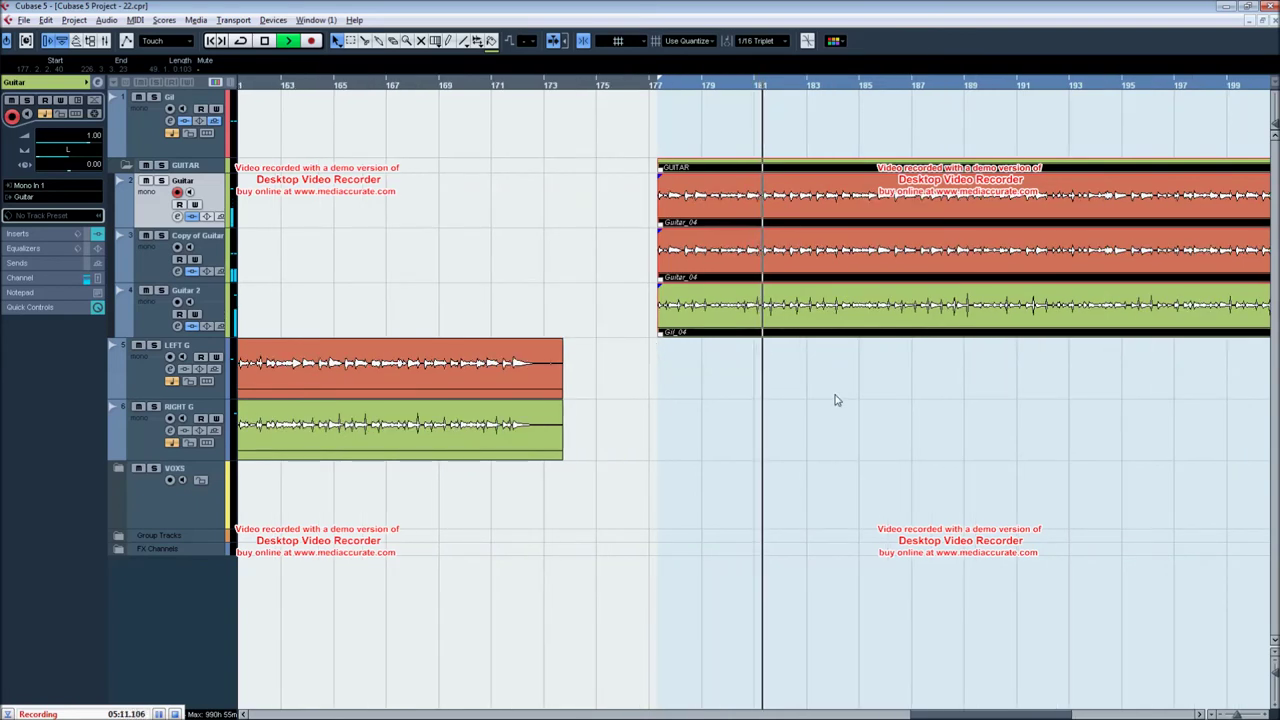
pyautogui.press('space')
pyautogui.press('g')
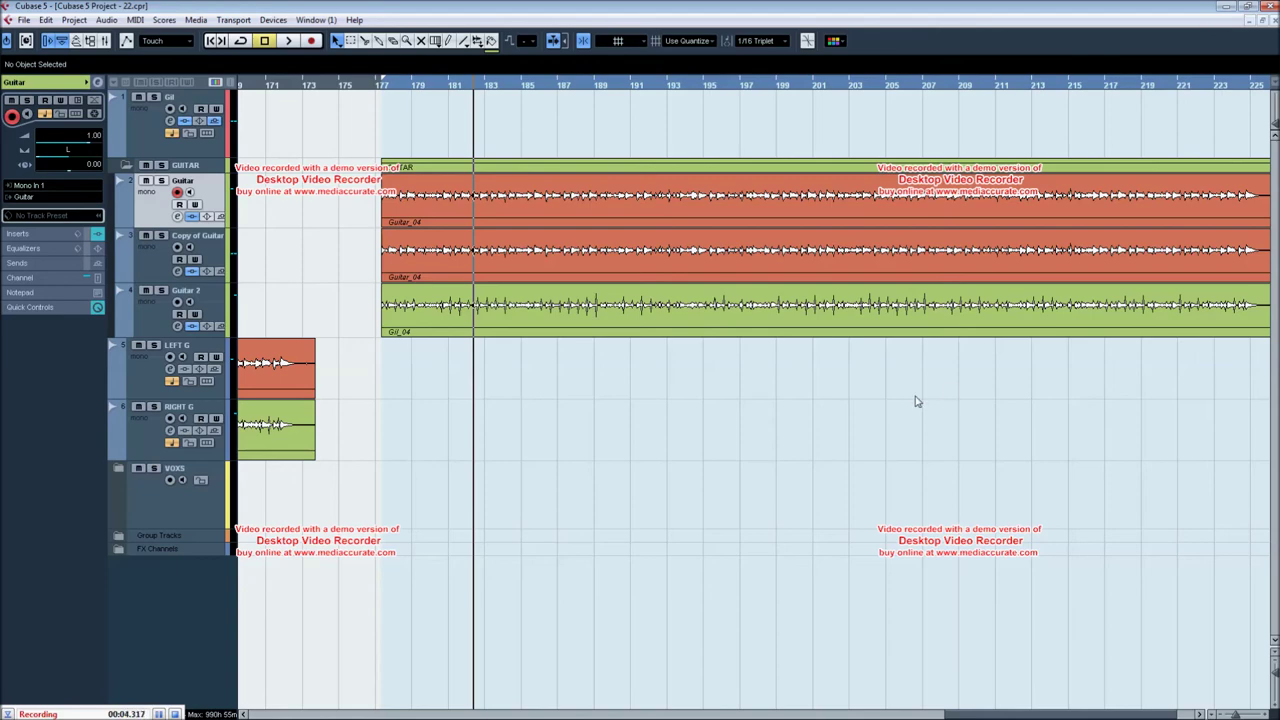
# Review the group and FX buses in the VST Connections window and close it
pyautogui.moveTo(831, 403)
pyautogui.mouseDown()
pyautogui.moveTo(803, 409)
pyautogui.moveTo(847, 415)
pyautogui.moveTo(789, 423)
pyautogui.moveTo(816, 420)
pyautogui.mouseUp()
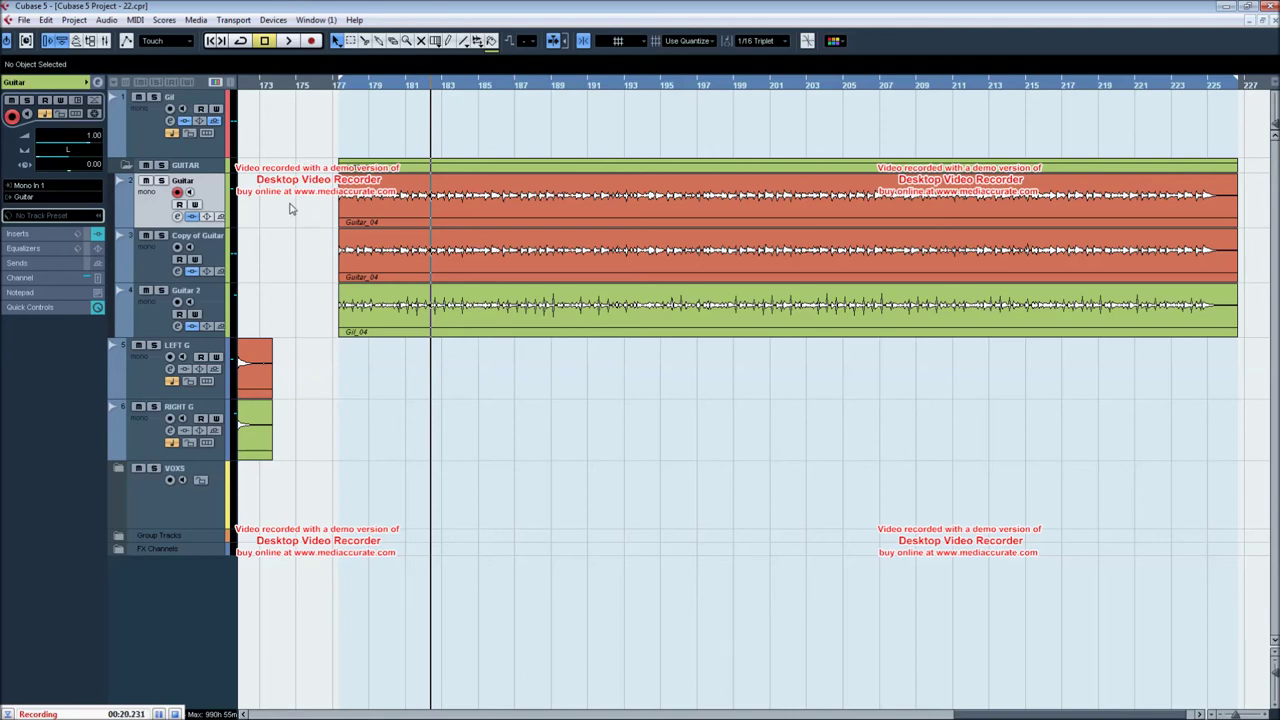
pyautogui.press('F4')
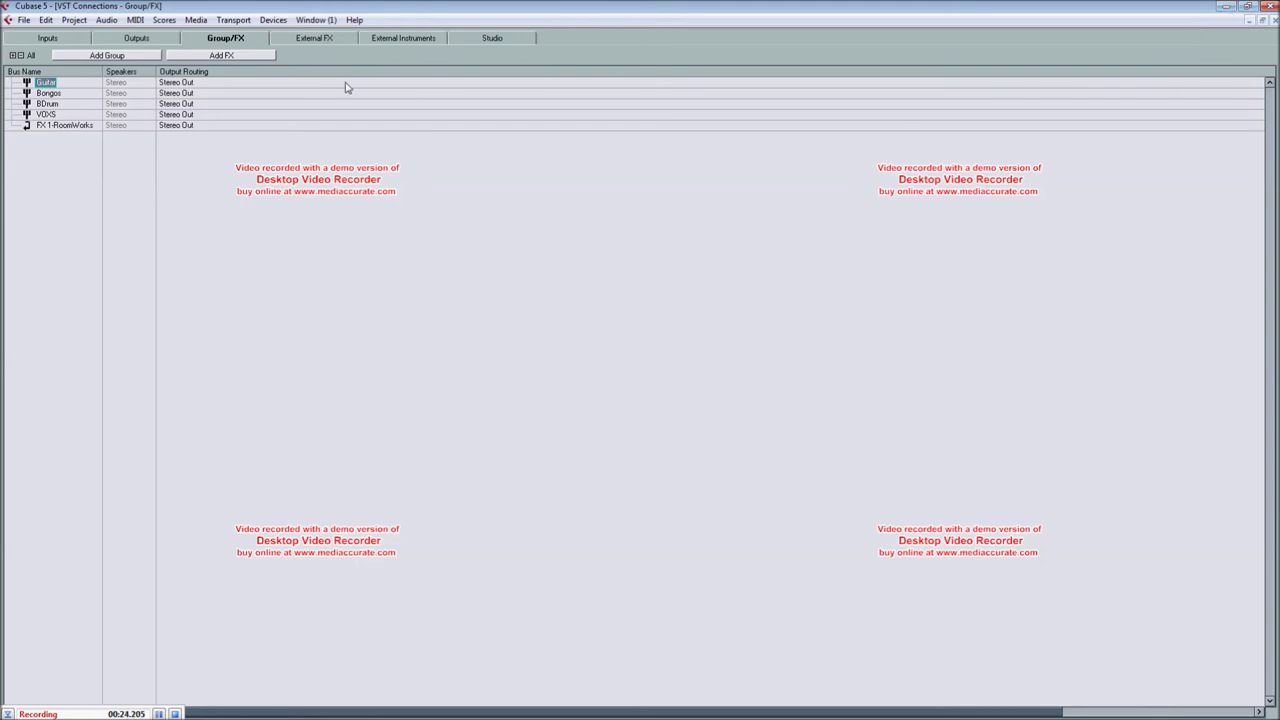
pyautogui.click(1274, 20)
# Examine the output routing of the Guitar, Copy of Guitar and Guitar 2 tracks without changing it
pyautogui.moveTo(641, 243); pyautogui.dragTo(297, 219)
pyautogui.click(155, 213)
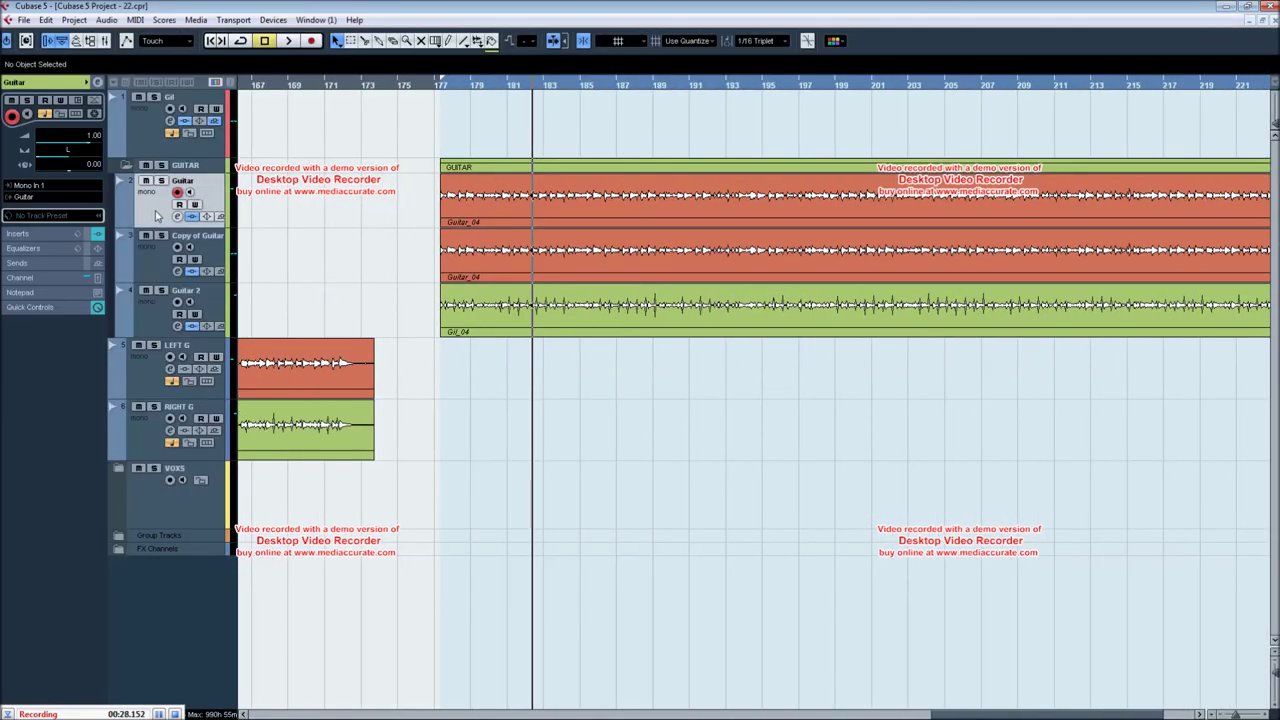
pyautogui.click(40, 197)
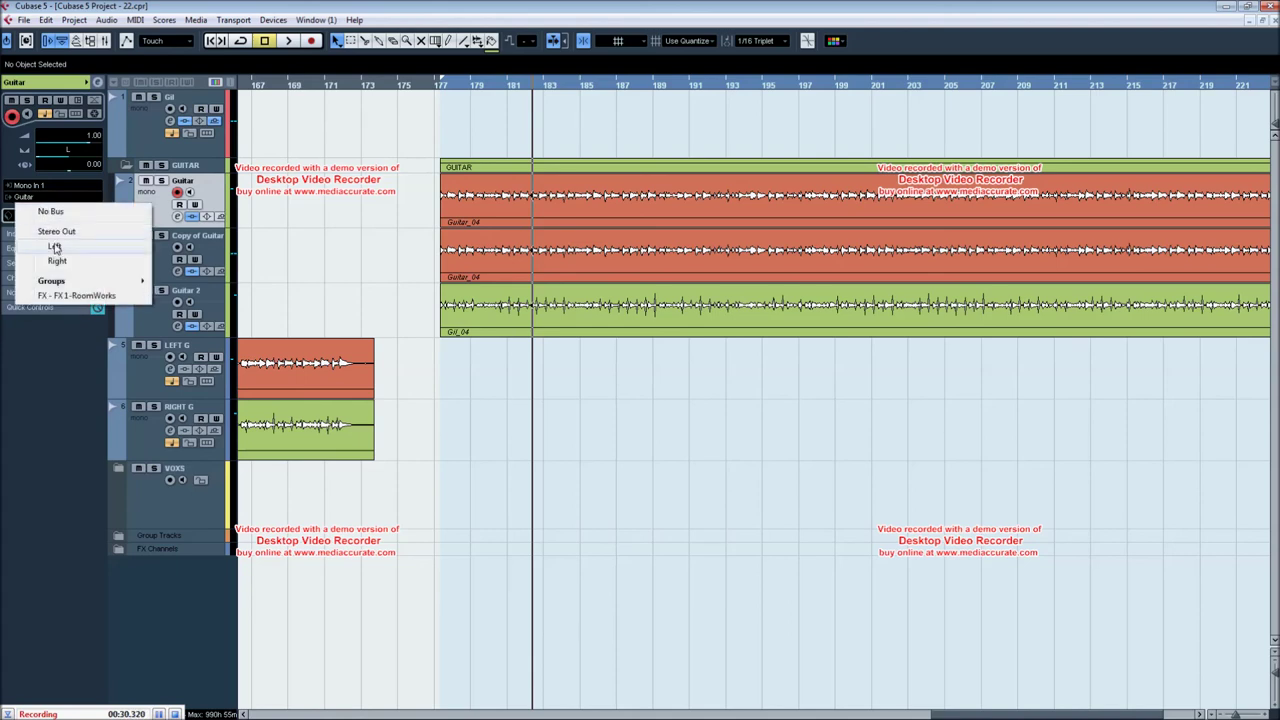
pyautogui.moveTo(72, 286)
pyautogui.click(389, 198)
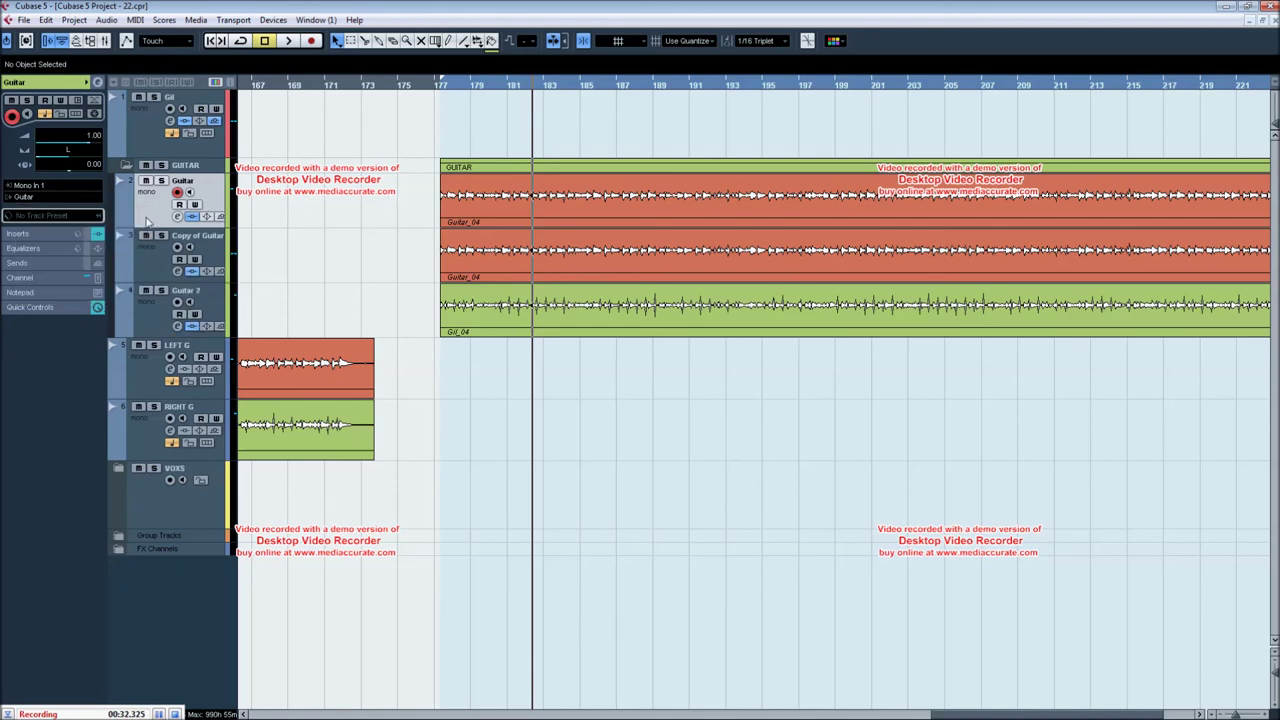
pyautogui.click(160, 255)
pyautogui.click(137, 307)
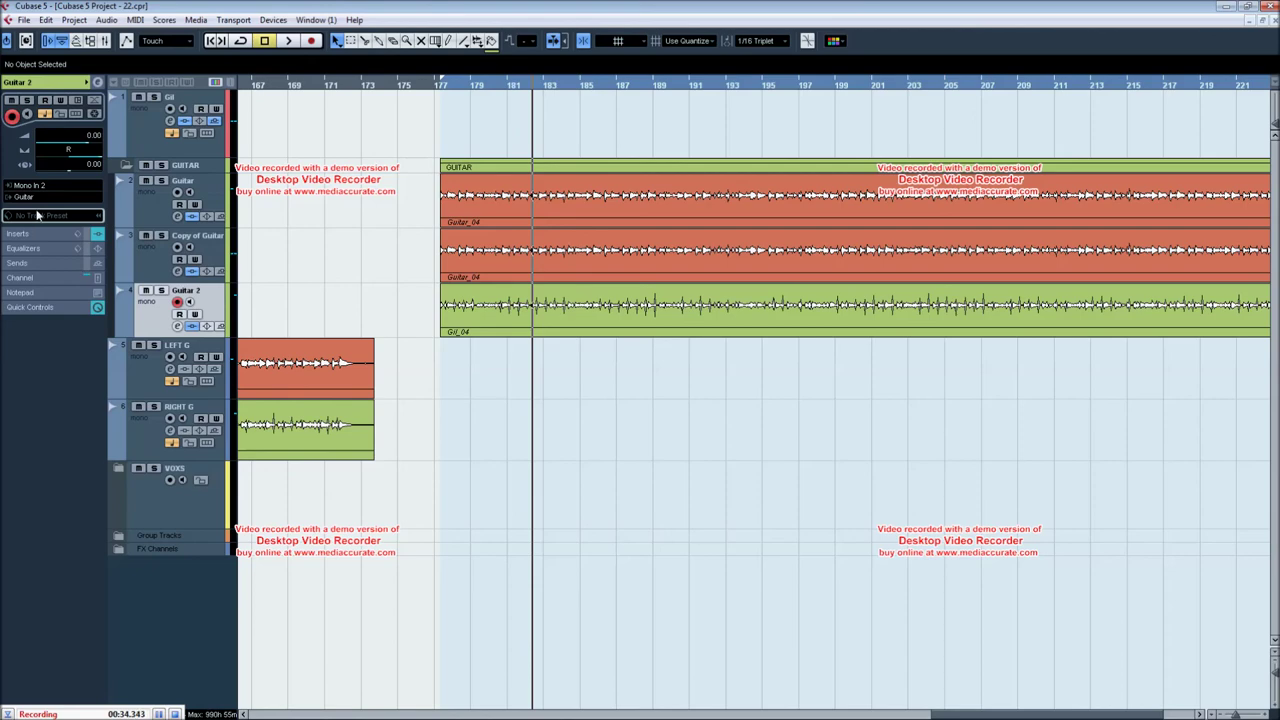
# During playback, lower the Guitar group fader in the mixer to about -21.59 and raise it back to -0.78
pyautogui.moveTo(803, 456); pyautogui.dragTo(714, 426)
pyautogui.press('space')
pyautogui.press('F3')
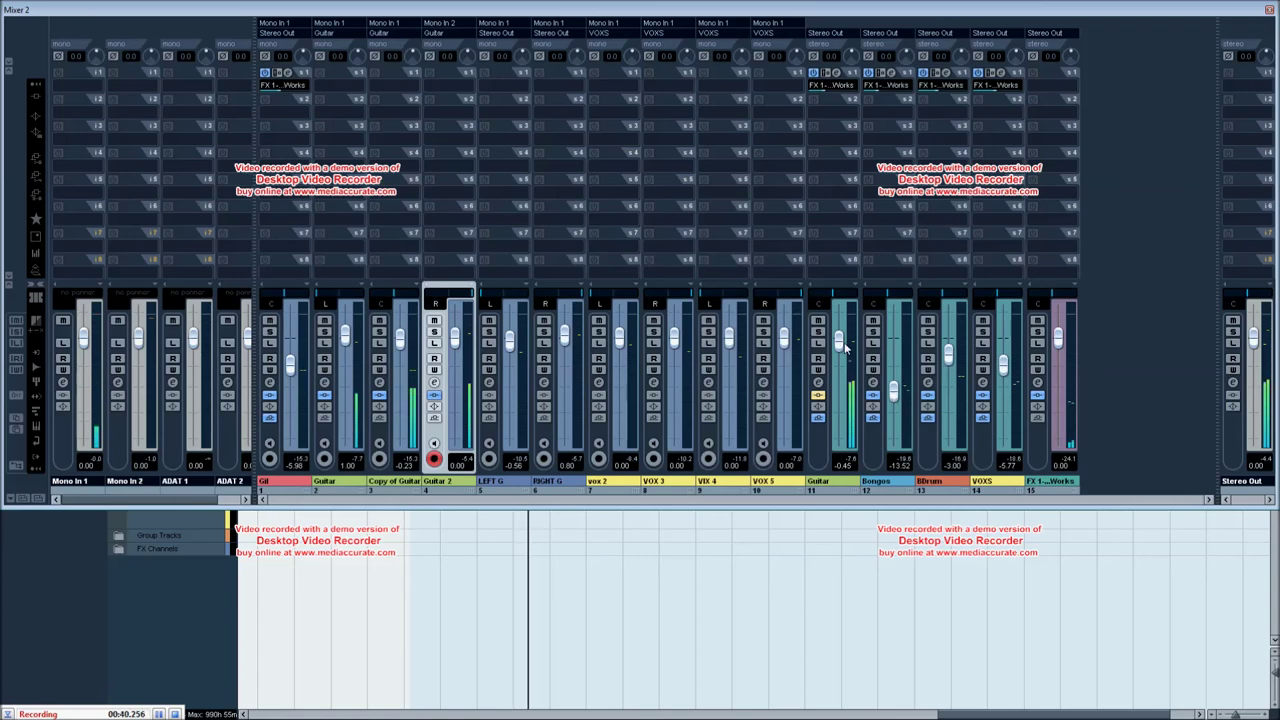
pyautogui.moveTo(845, 347); pyautogui.dragTo(838, 415)
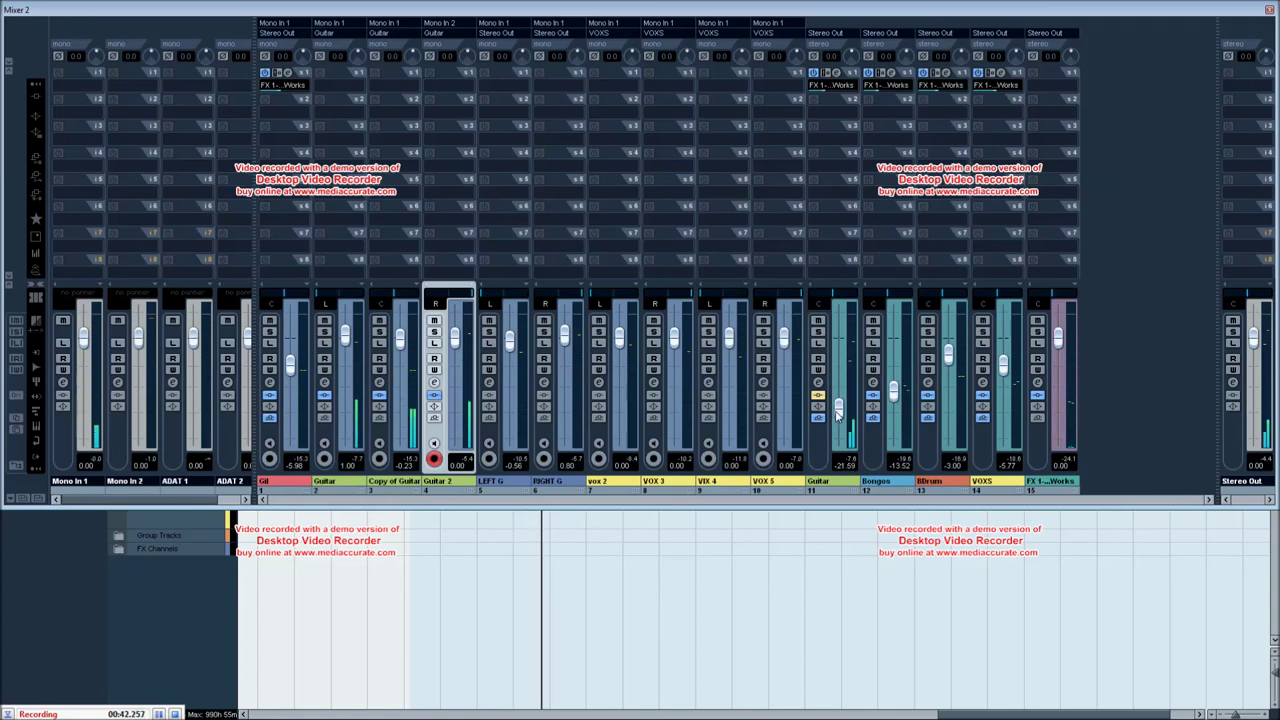
pyautogui.moveTo(838, 415); pyautogui.dragTo(838, 338)
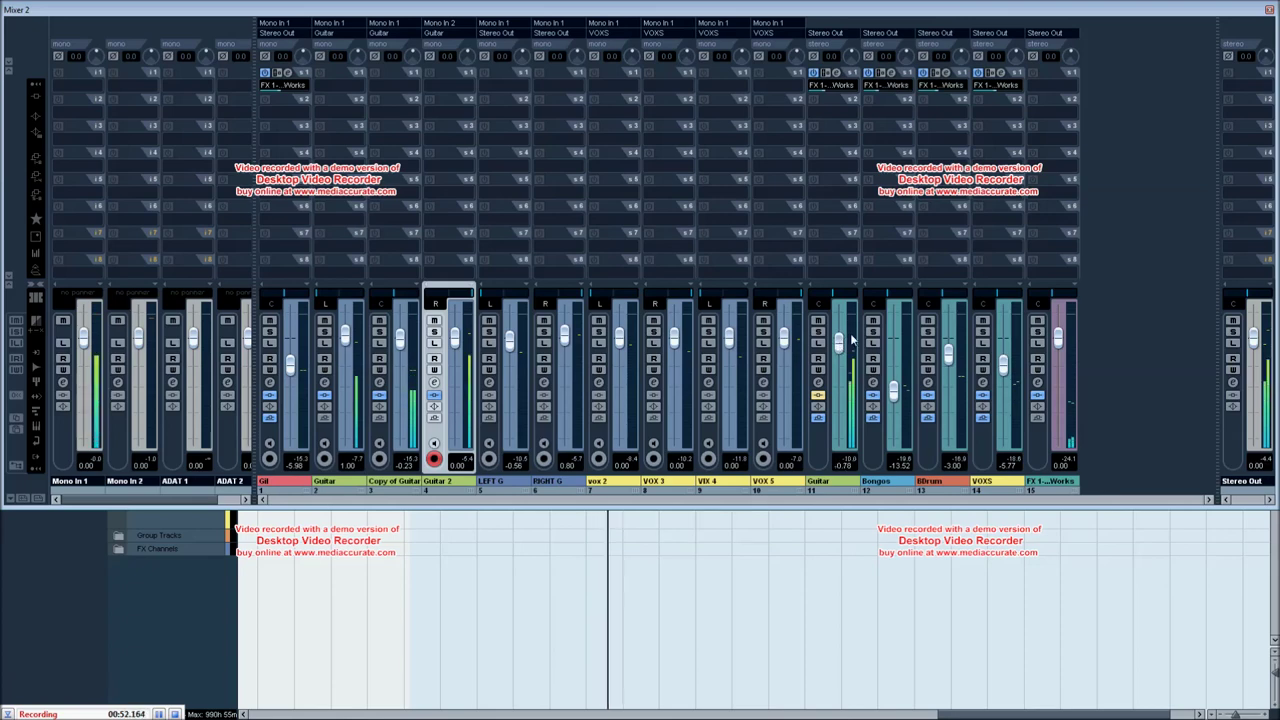
# Display the mixer channels' inserts, switch back to the RoomWorks sends, stop playback, and close the mixer
pyautogui.click(37, 97)
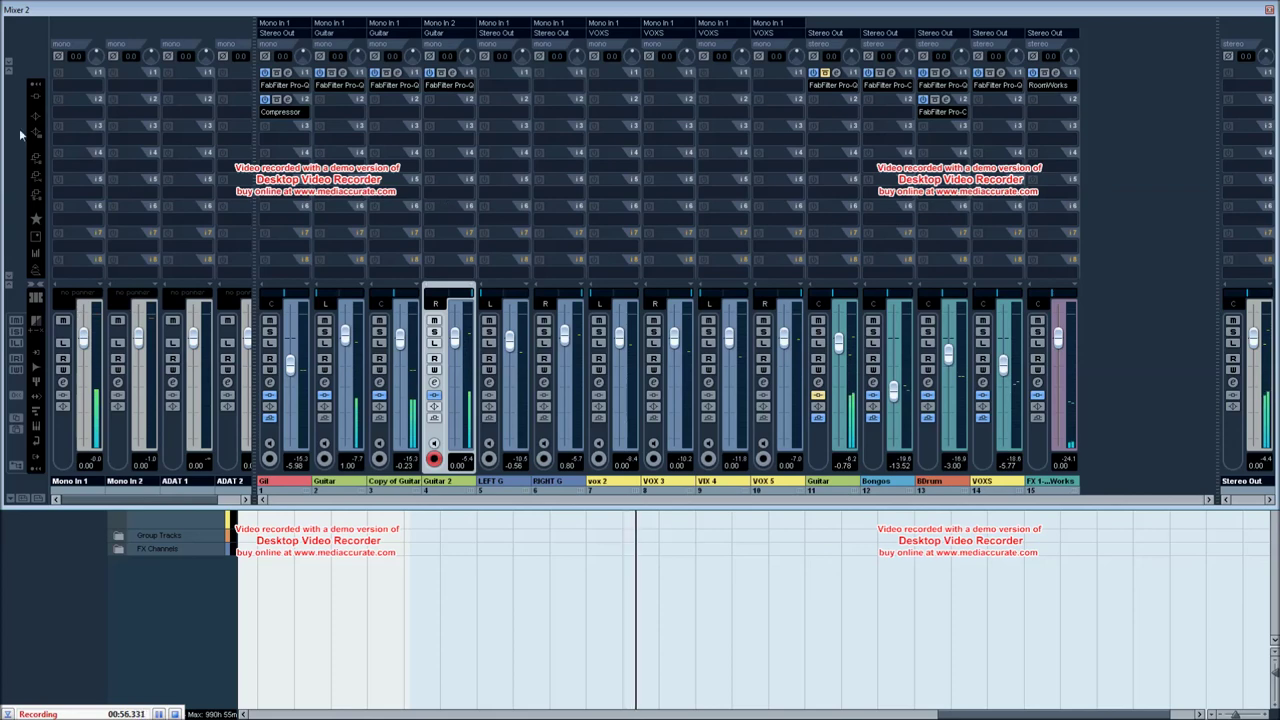
pyautogui.click(35, 158)
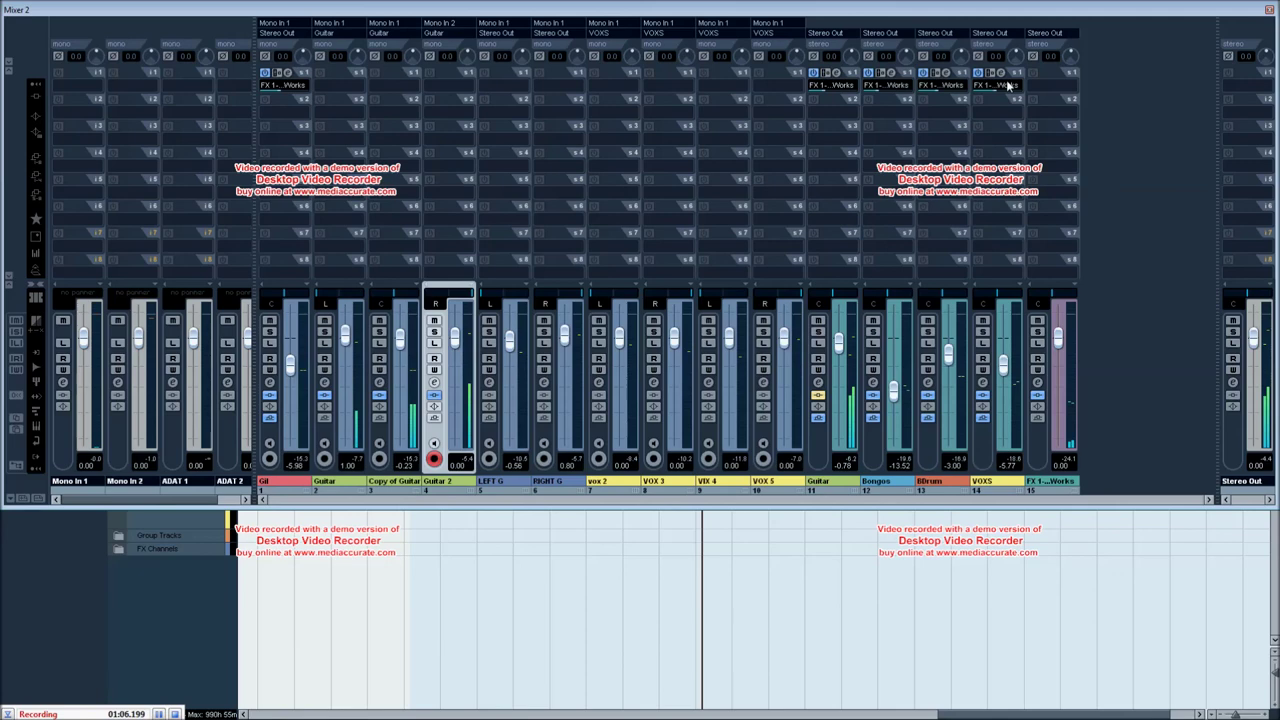
pyautogui.press('F3')
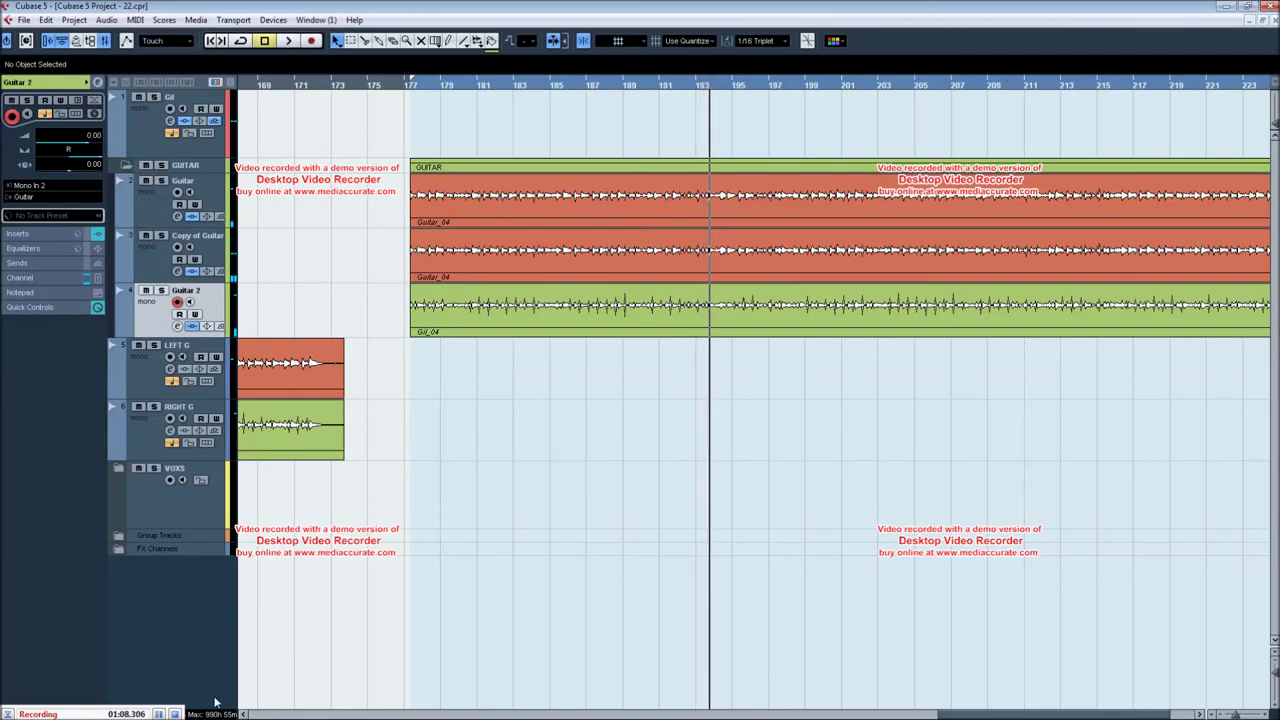